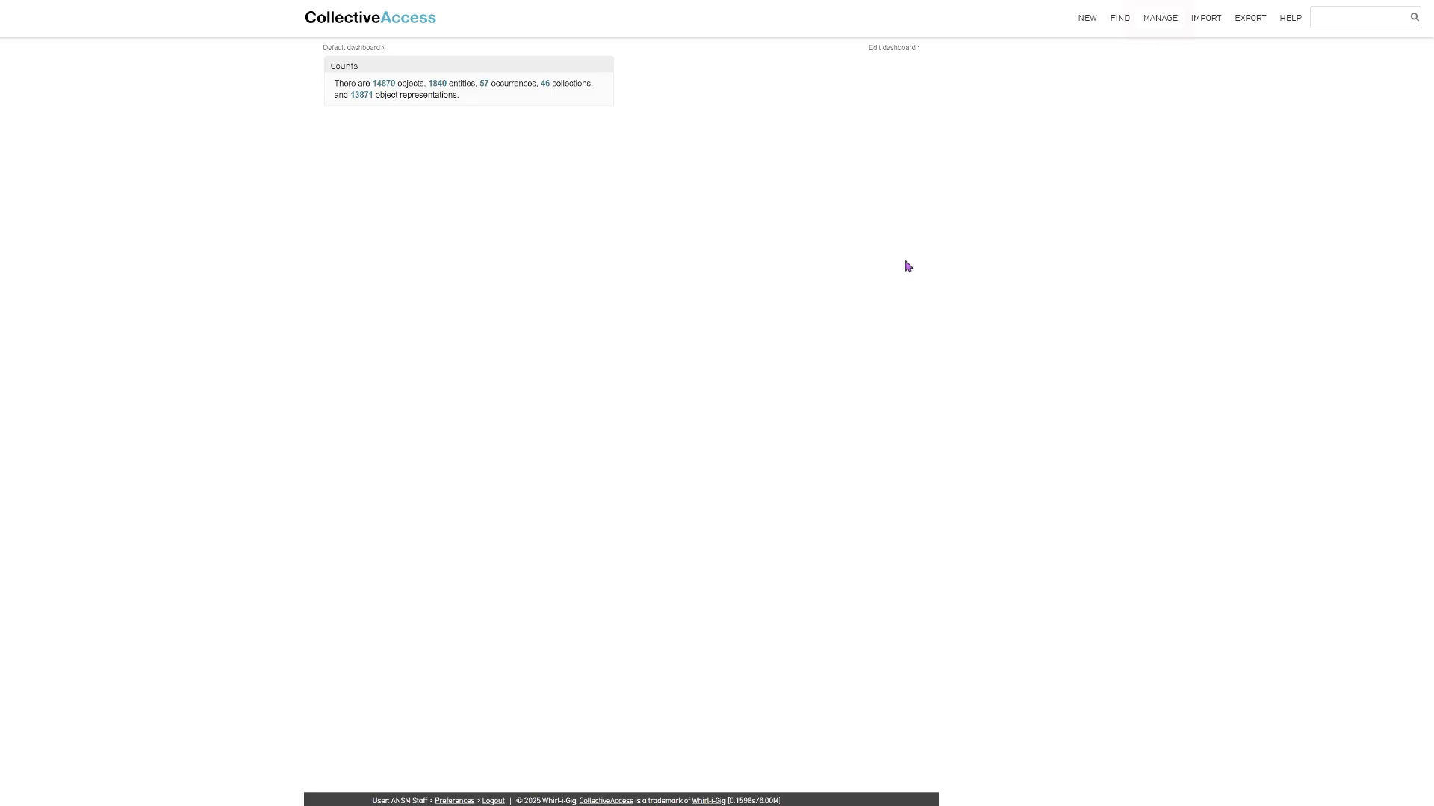
- Open the personal preferences, set the user interface locale to français (Canada), and save
mouse_move(1165, 23)
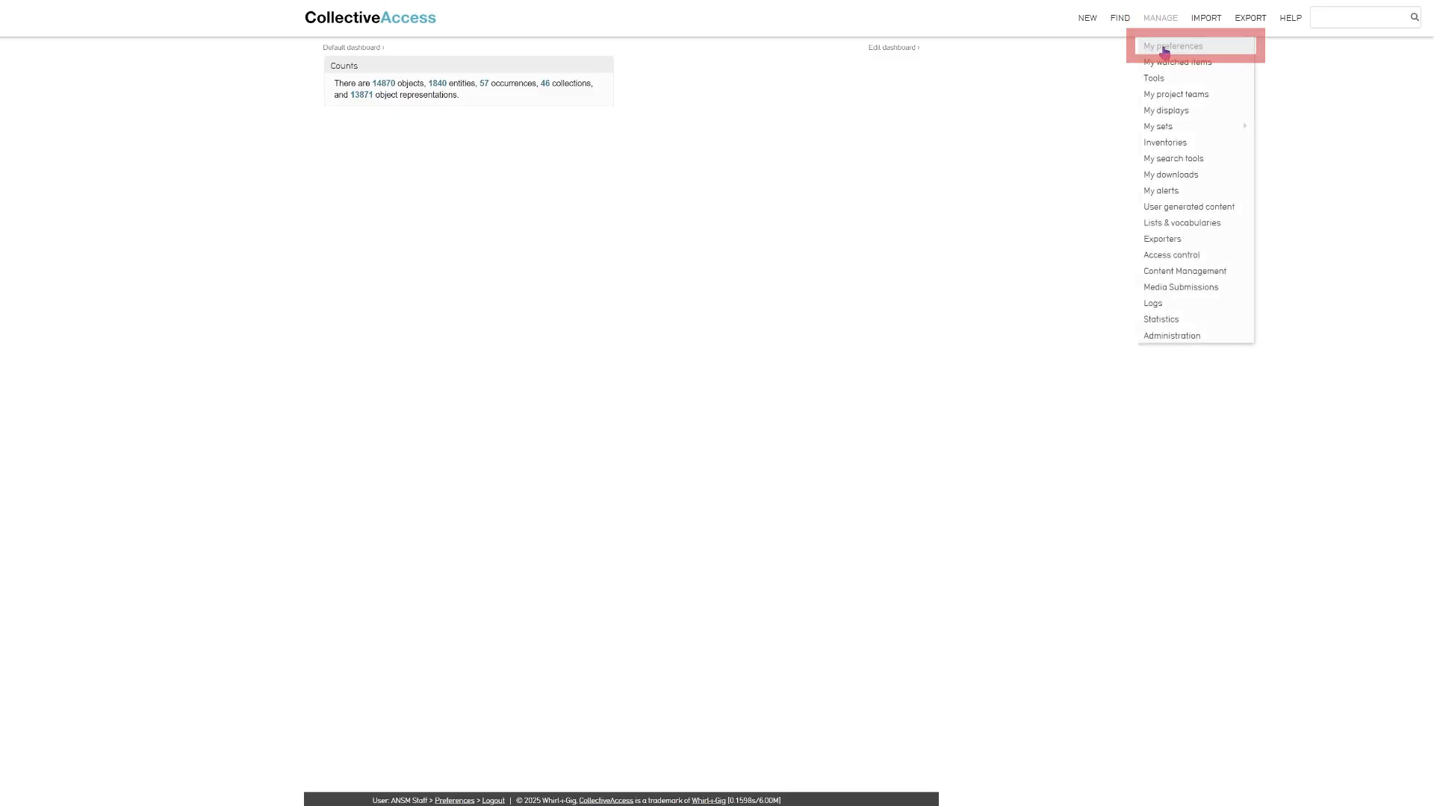
left_click(1165, 48)
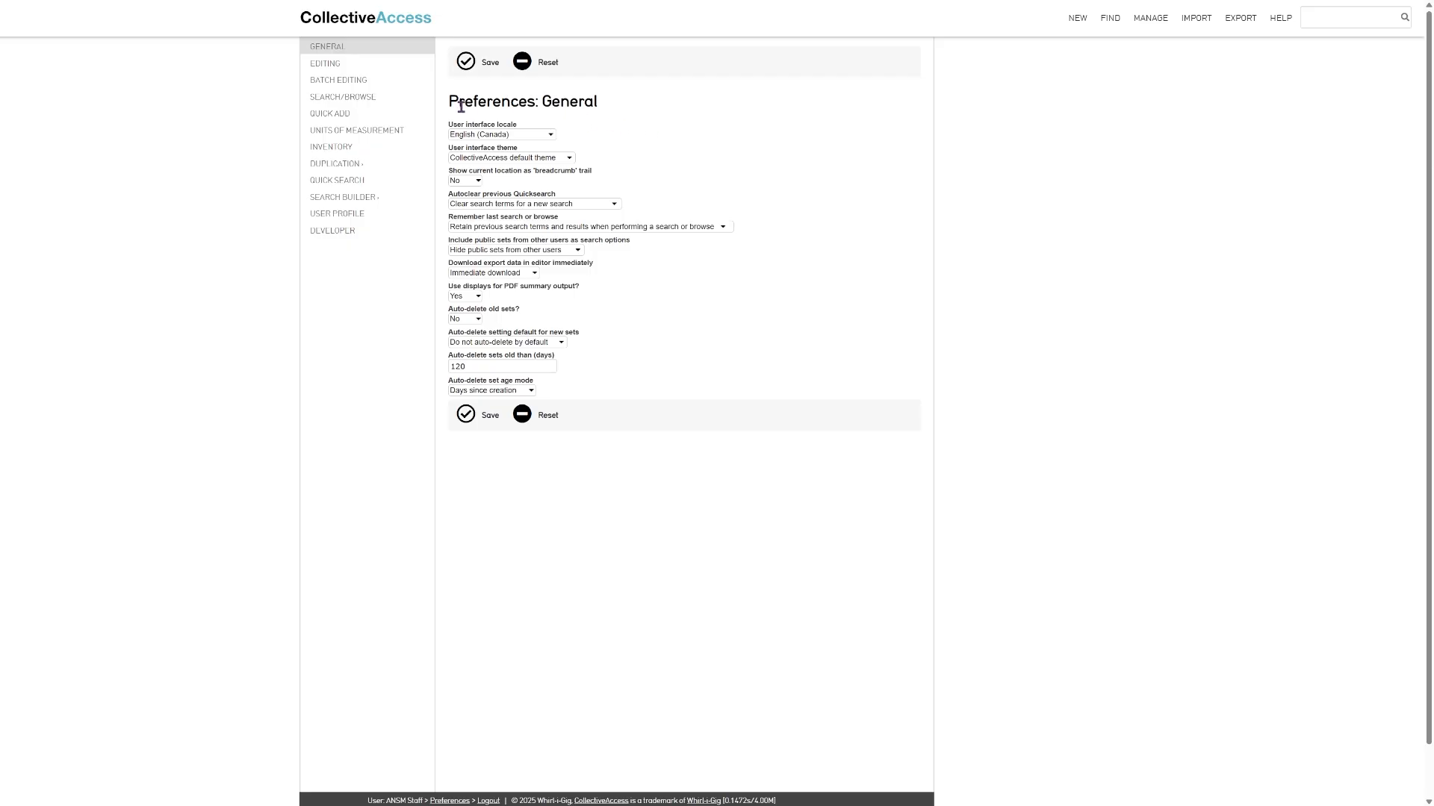
left_click(530, 139)
left_click(504, 314)
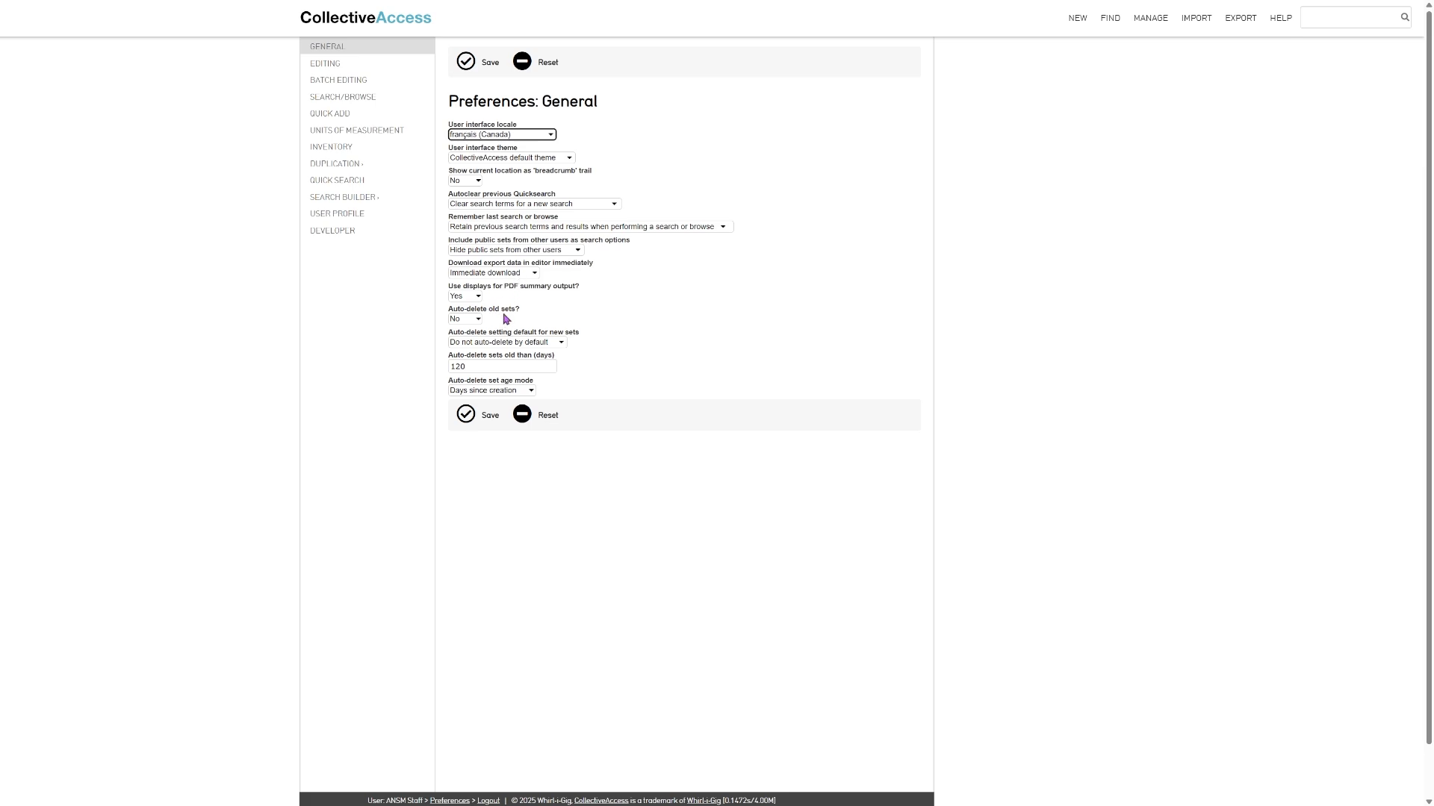
left_click(466, 63)
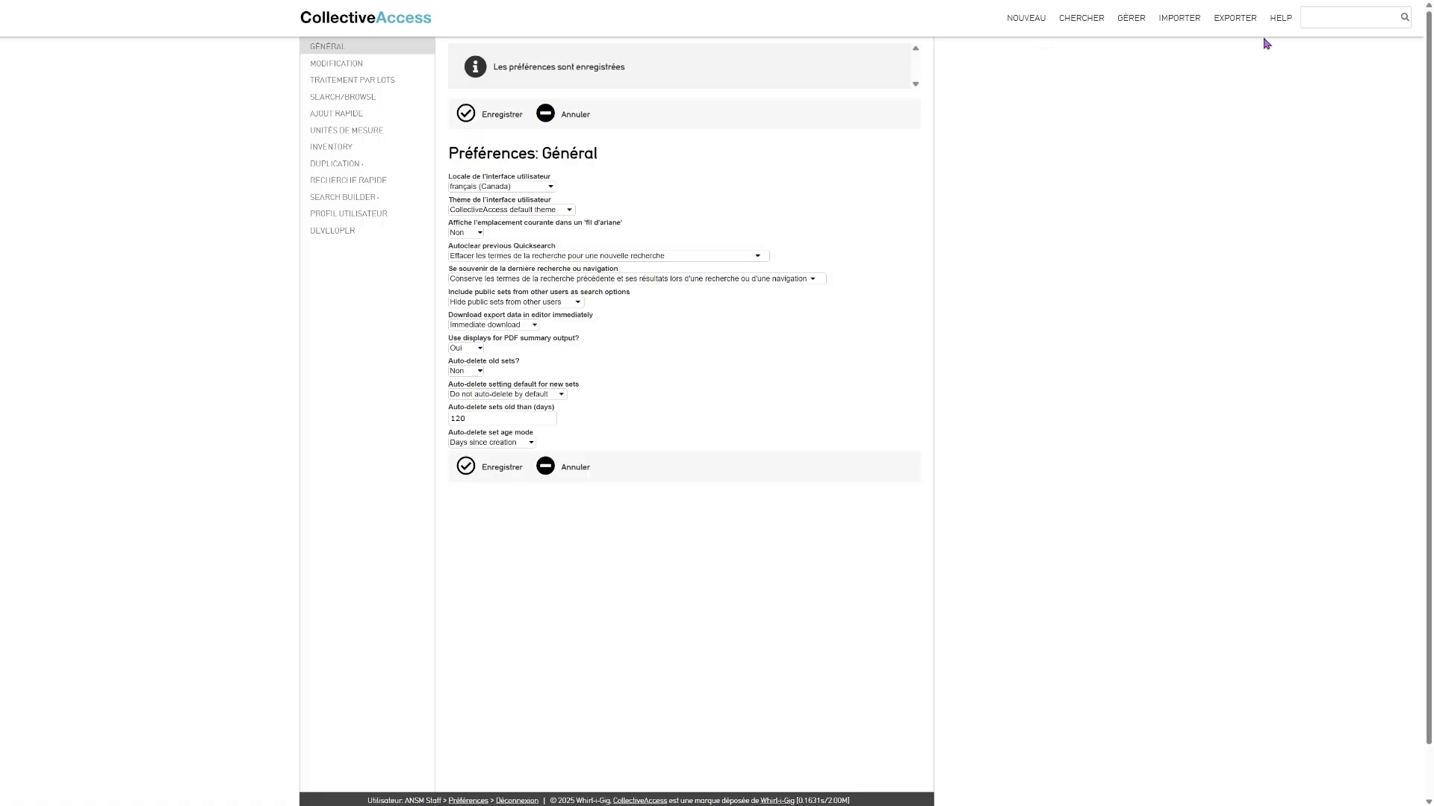
- Switch the user interface locale back to English (Canada) and save the general preferences
left_click(520, 190)
left_click(479, 302)
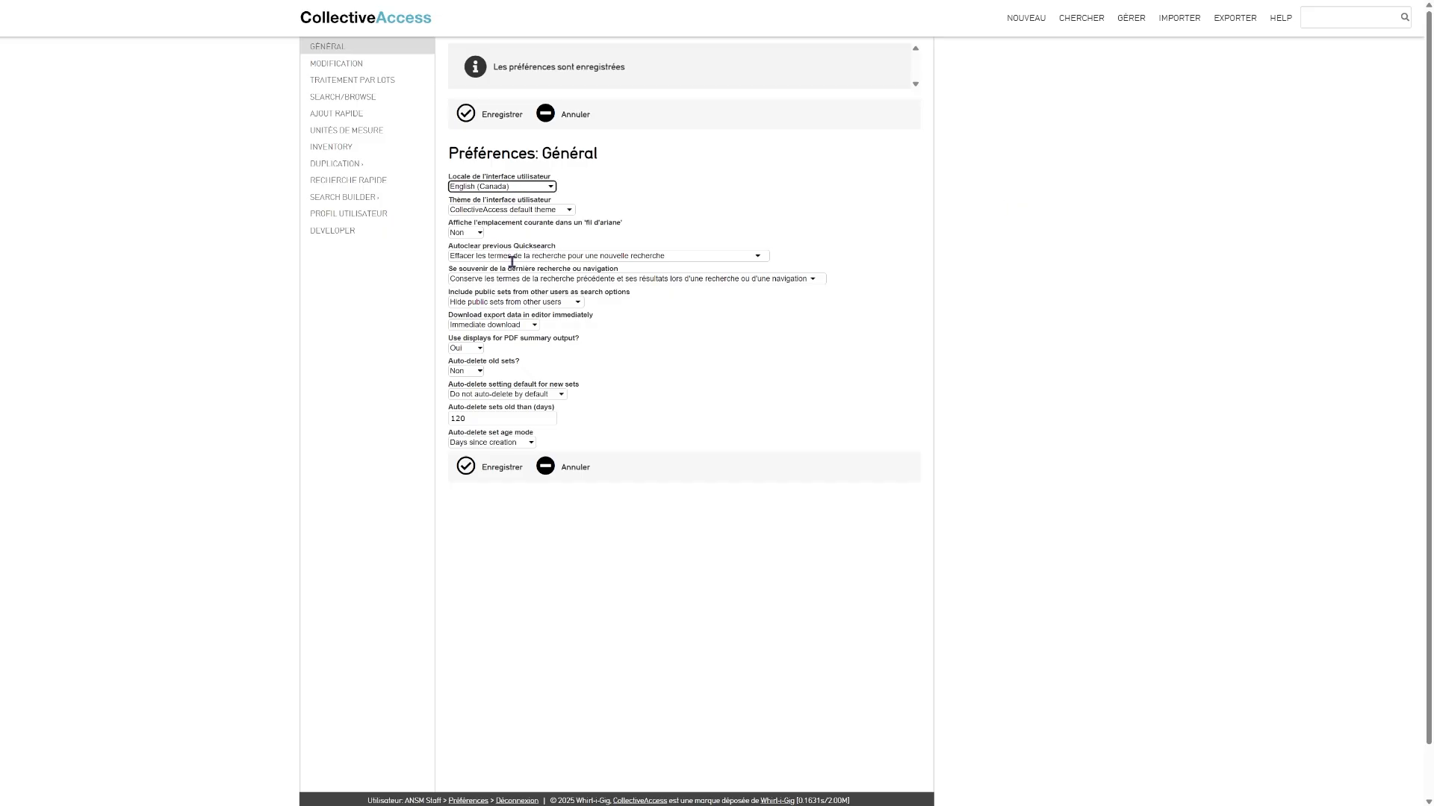
left_click(468, 117)
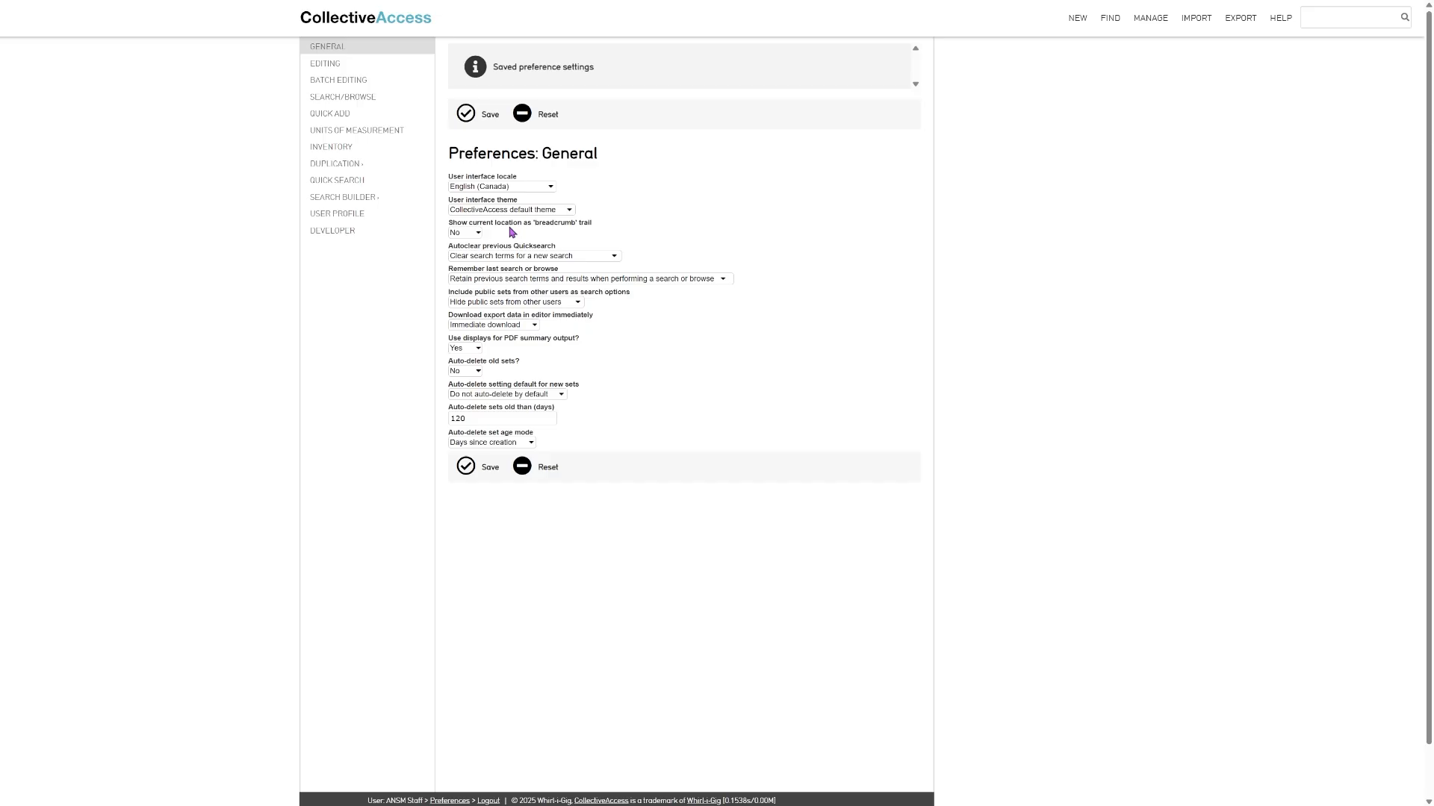
- Turn on showing the current location as a breadcrumb trail by choosing Yes, and save
left_click(458, 236)
left_click(458, 256)
left_click(466, 116)
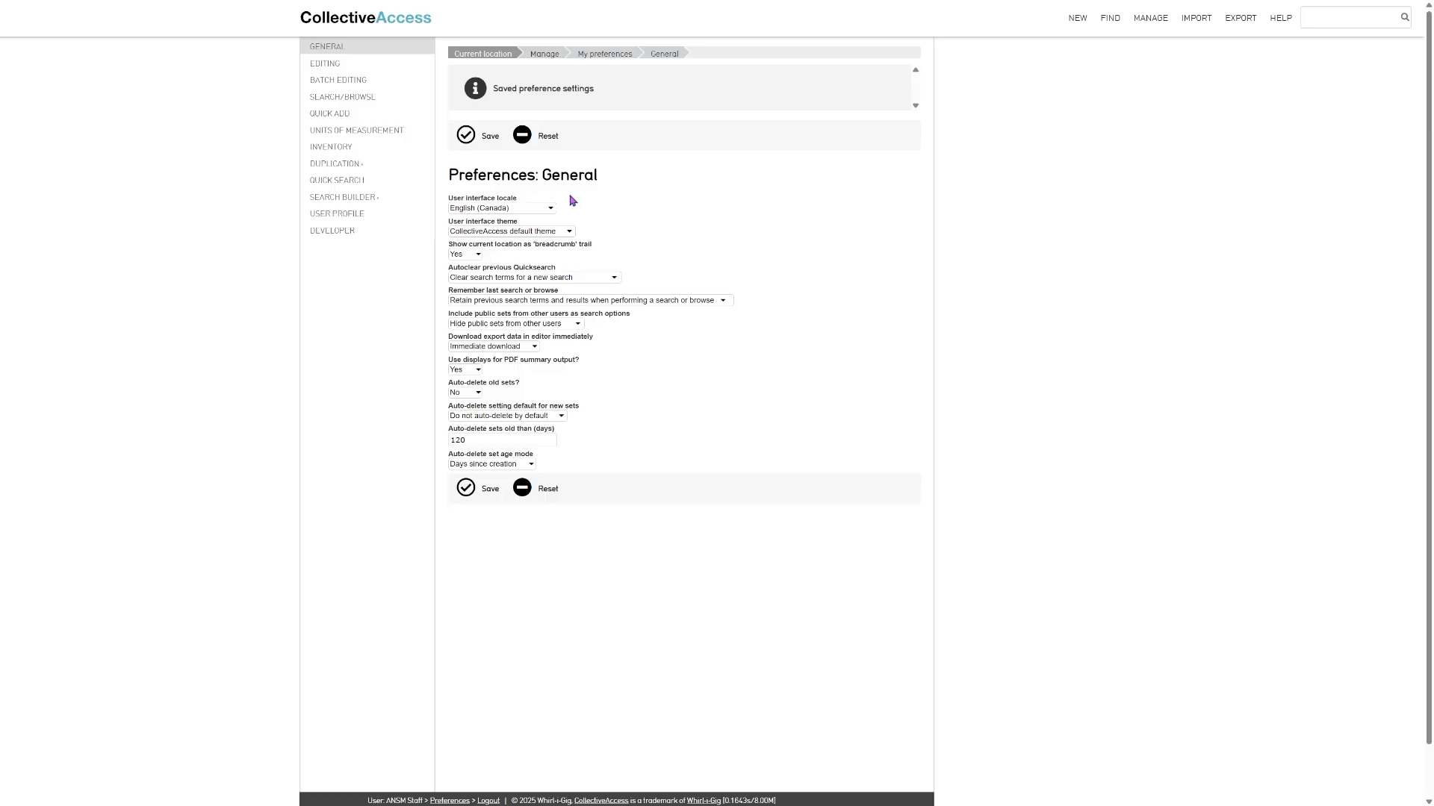
- View the Editing preferences with the default cataloguing locale and the record editors for each item type
left_click(331, 66)
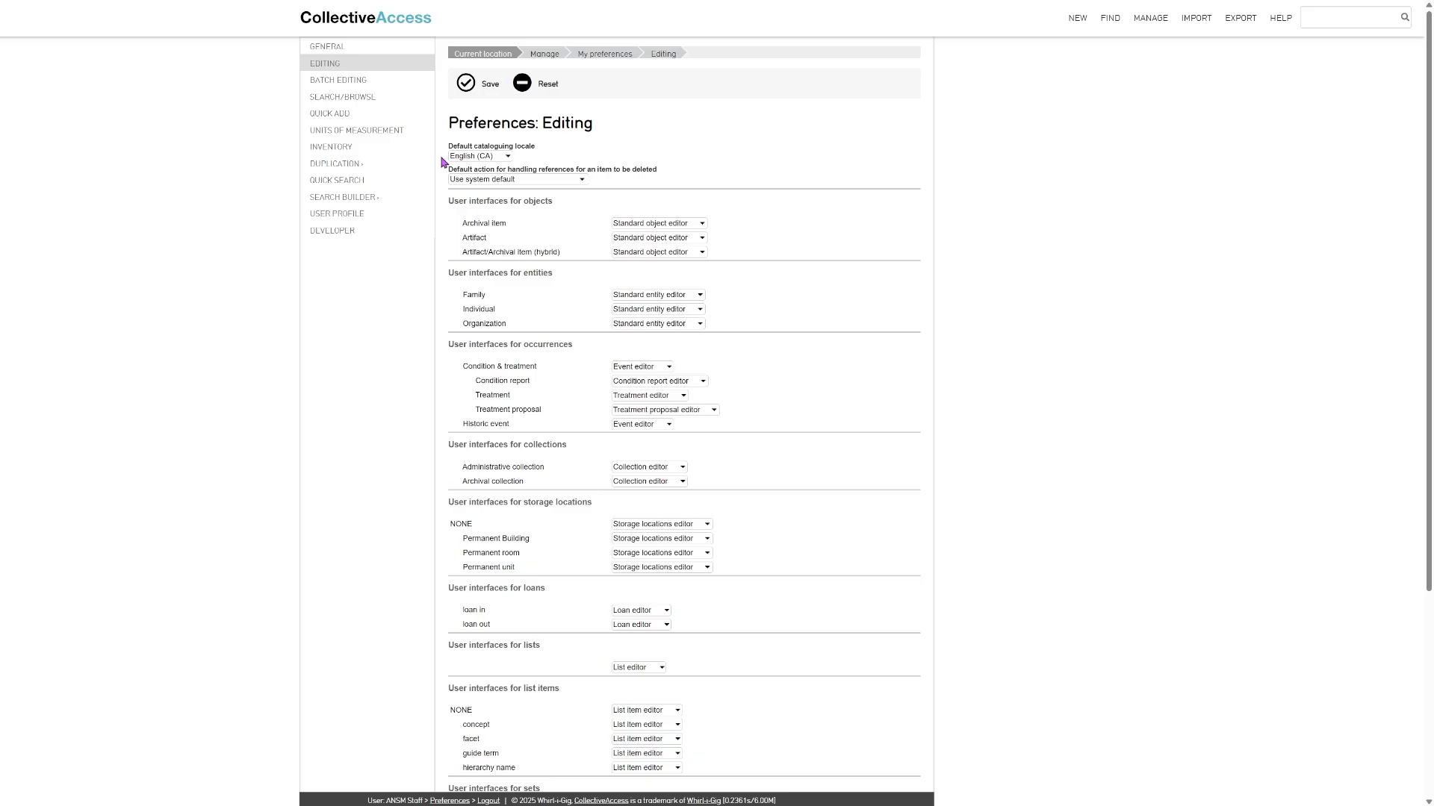
- In the Units of measurement preferences, set measurements to display in units as entered and the currency to CAD, and save
left_click(394, 136)
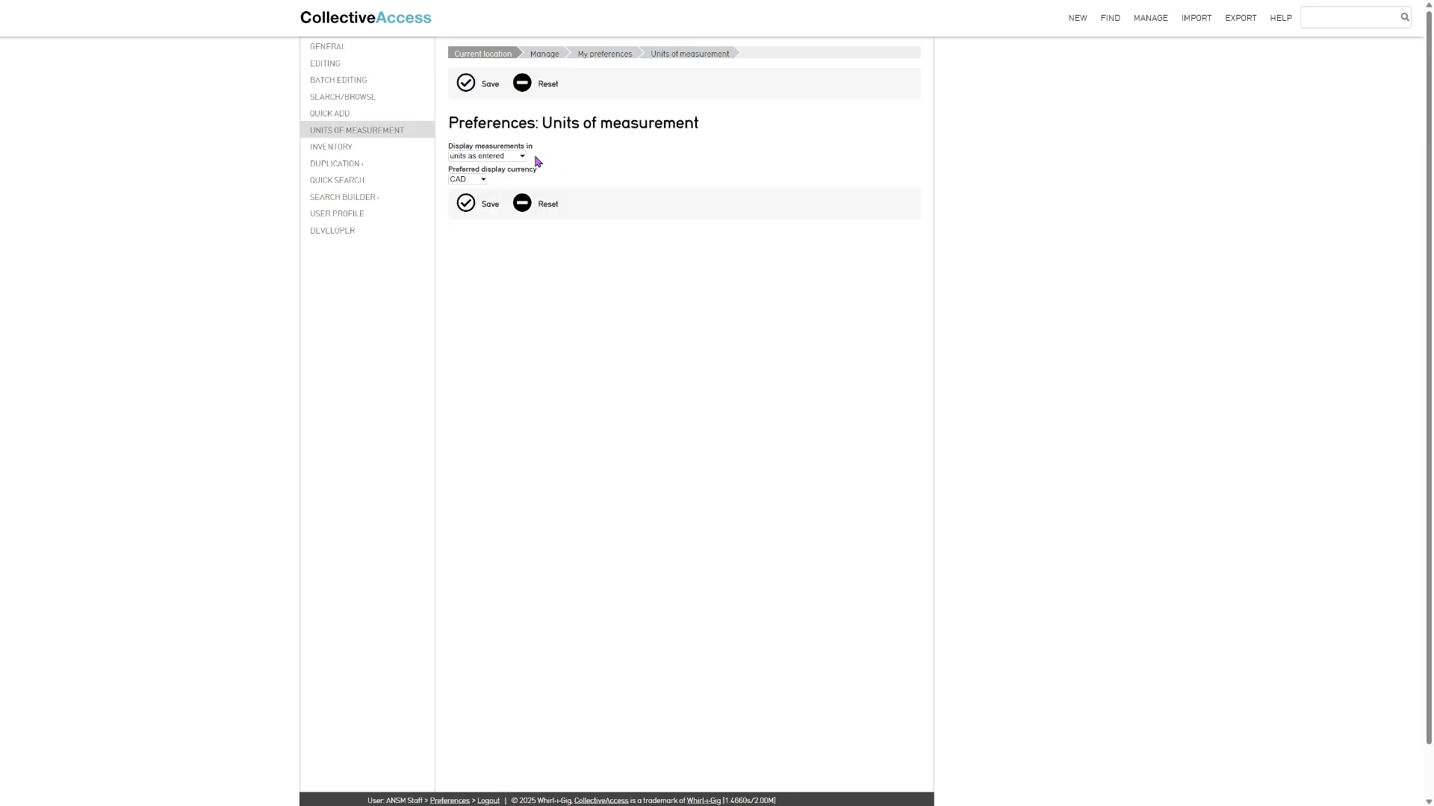
left_click(481, 182)
left_click(477, 234)
left_click(521, 157)
left_click(506, 186)
left_click(550, 158)
key("Down")
key("Down")
left_click(466, 84)
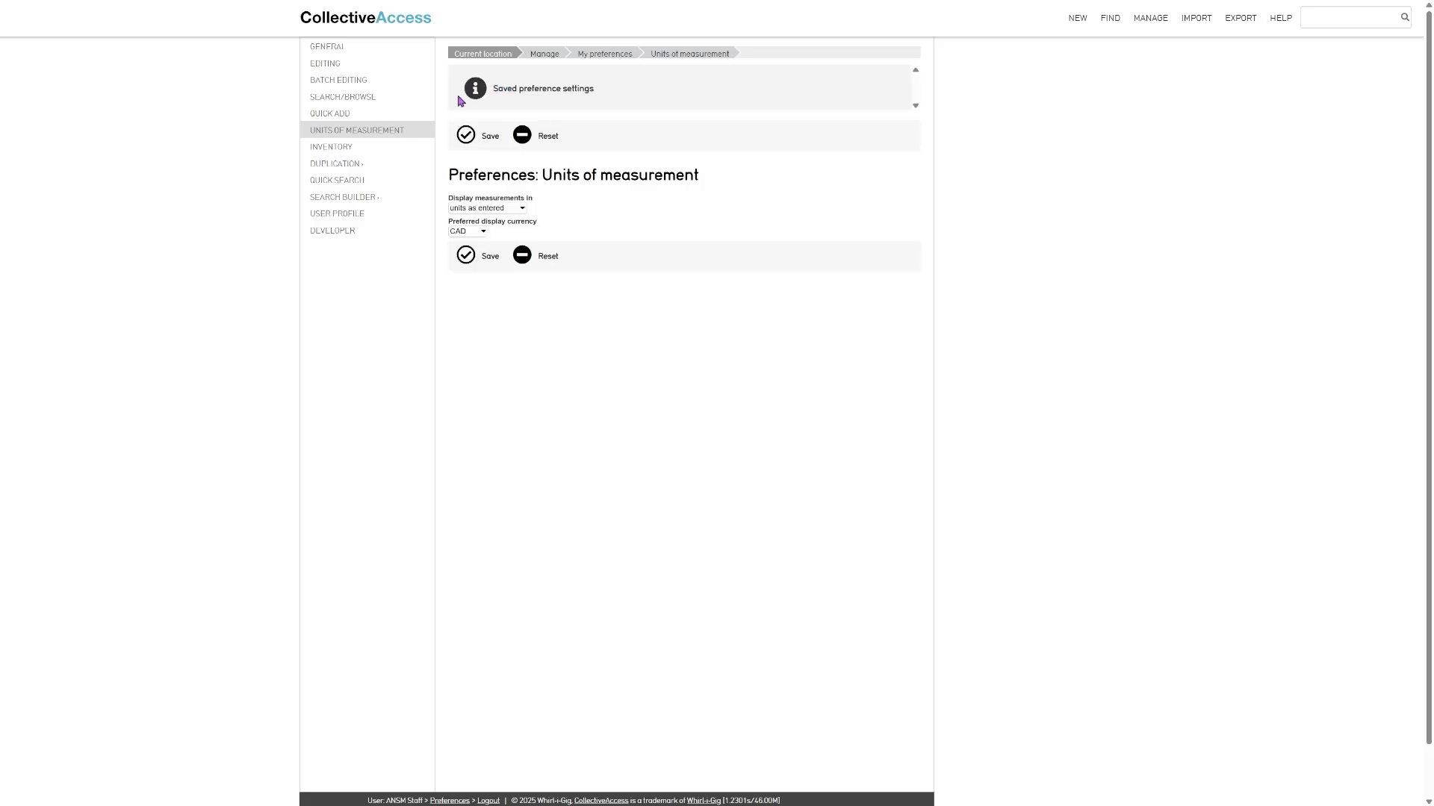
- View the Inventory preferences for the preset inventory fields
left_click(348, 154)
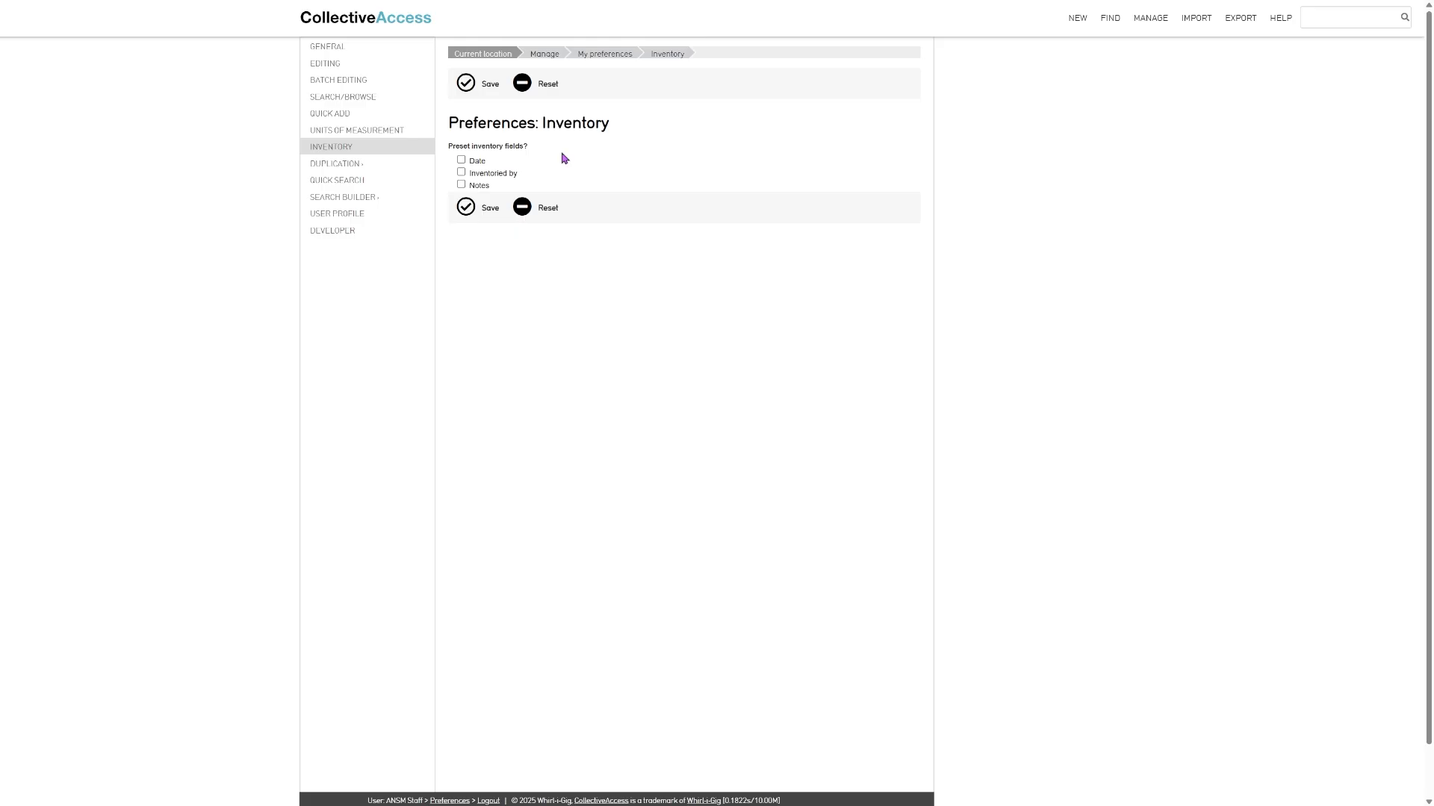
- Try adding Accession Date to the frequently used search options for objects in the Search builder preferences
left_click(335, 198)
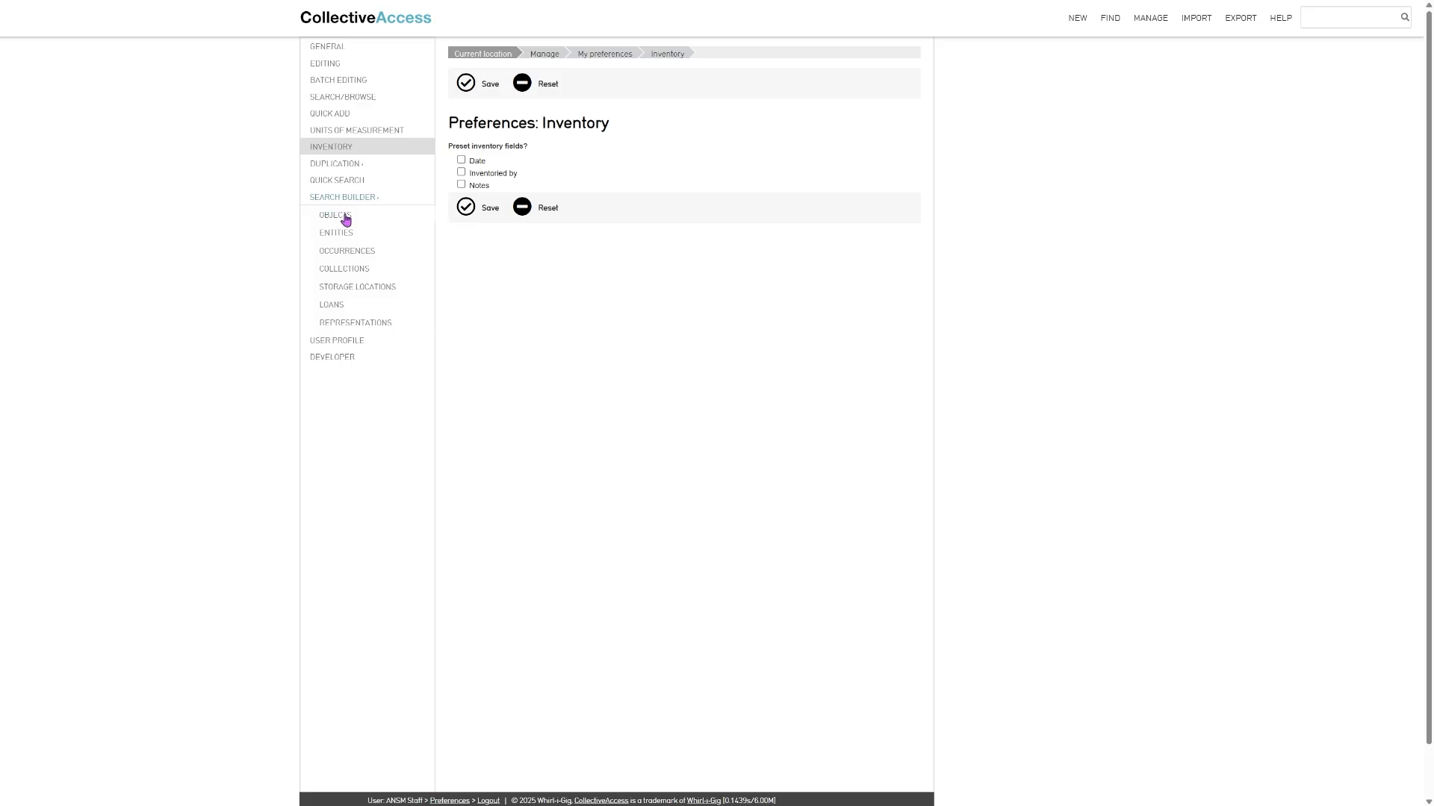
left_click(345, 218)
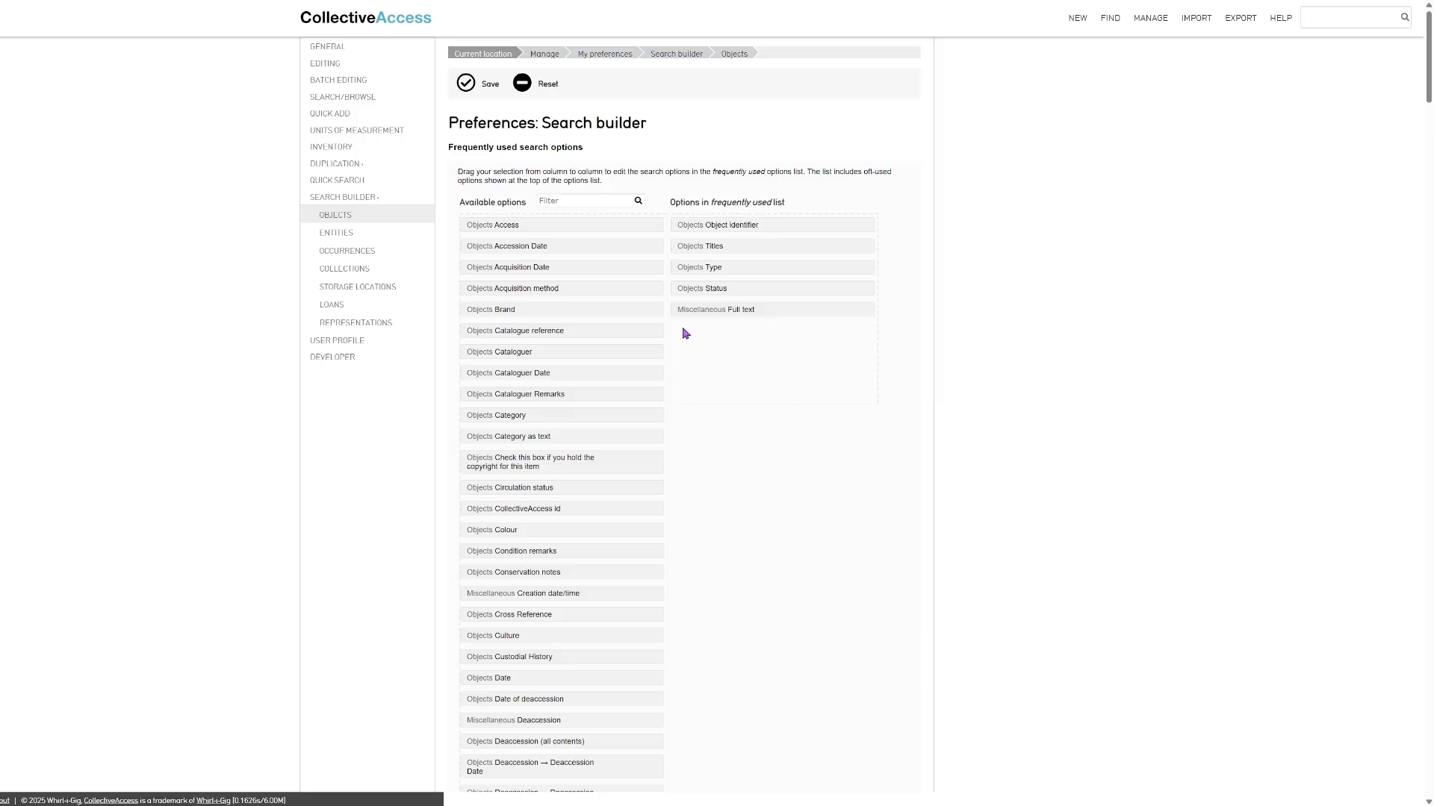
left_click_drag(473, 251, 693, 352)
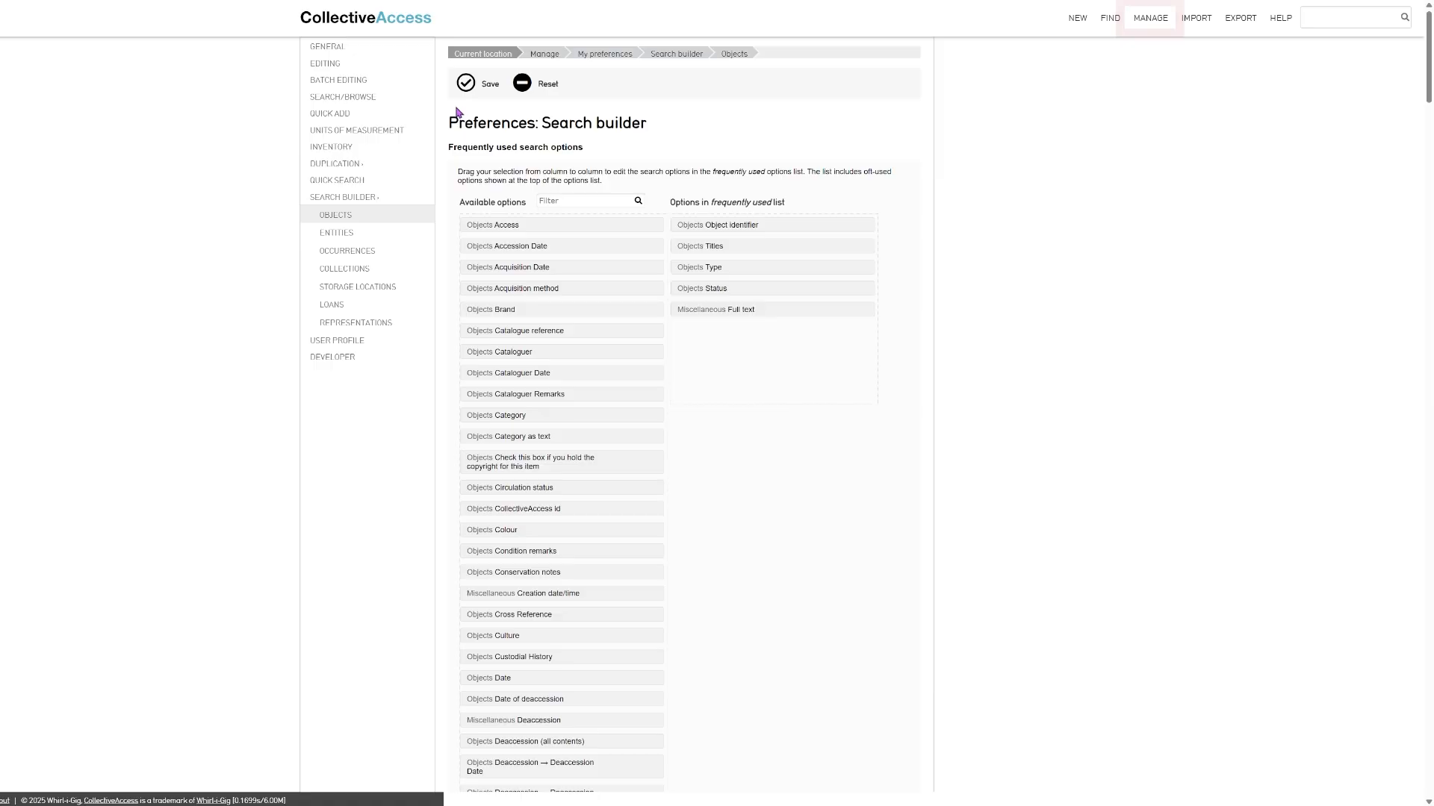
- Open the Accordion object record from the list of watched items
left_click(1150, 18)
left_click(1156, 67)
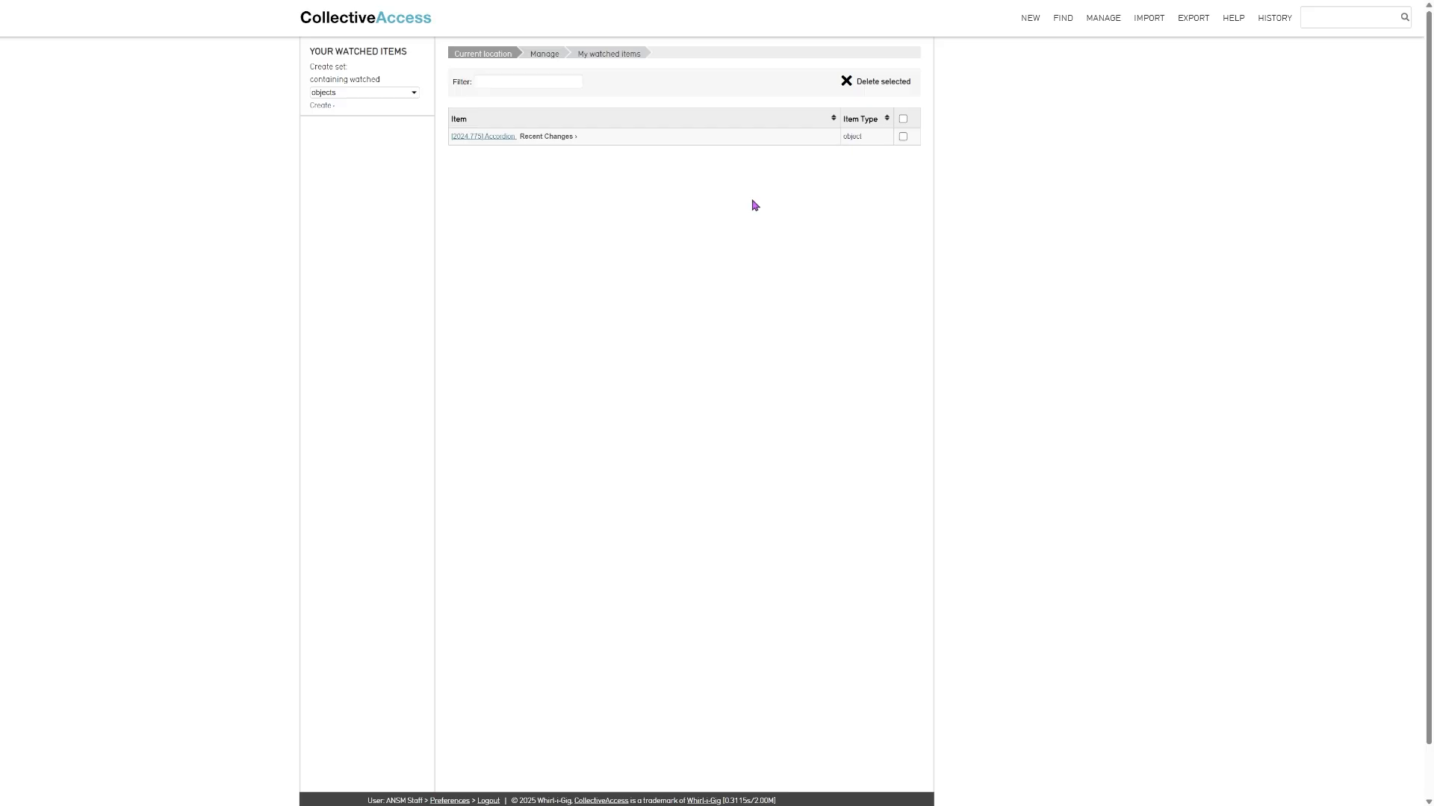
left_click(496, 137)
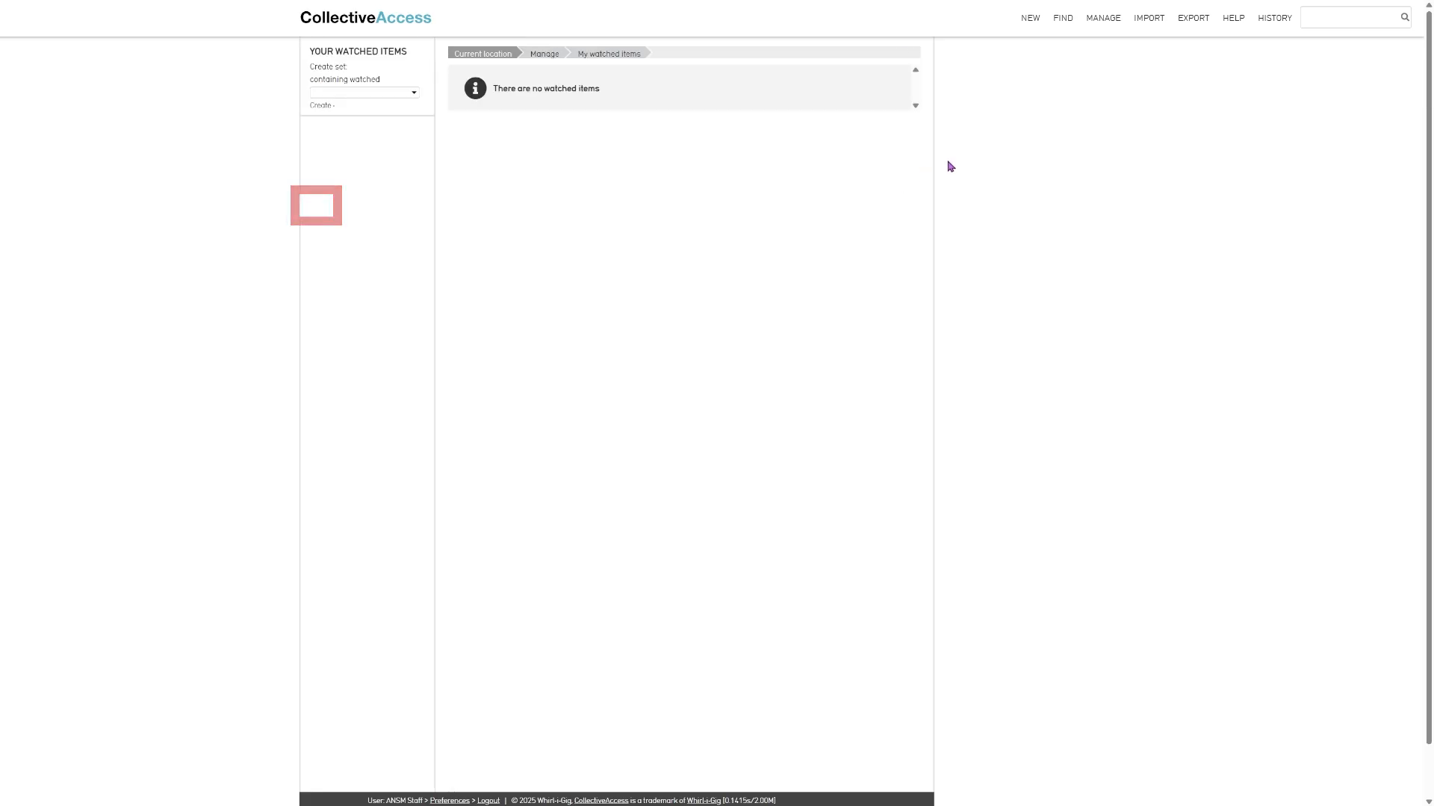
- View the list of project teams and the list of available displays
mouse_move(1106, 24)
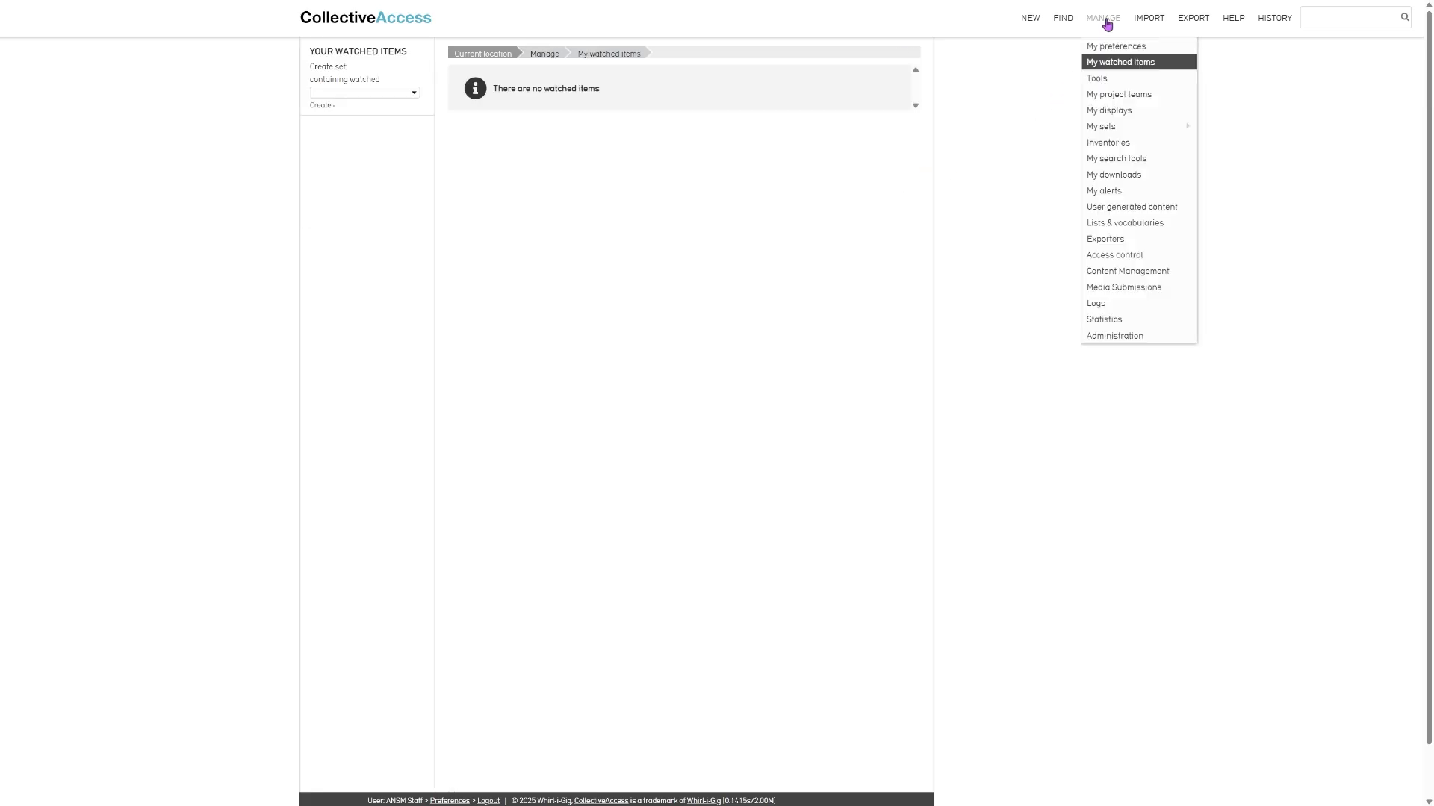
left_click(1127, 96)
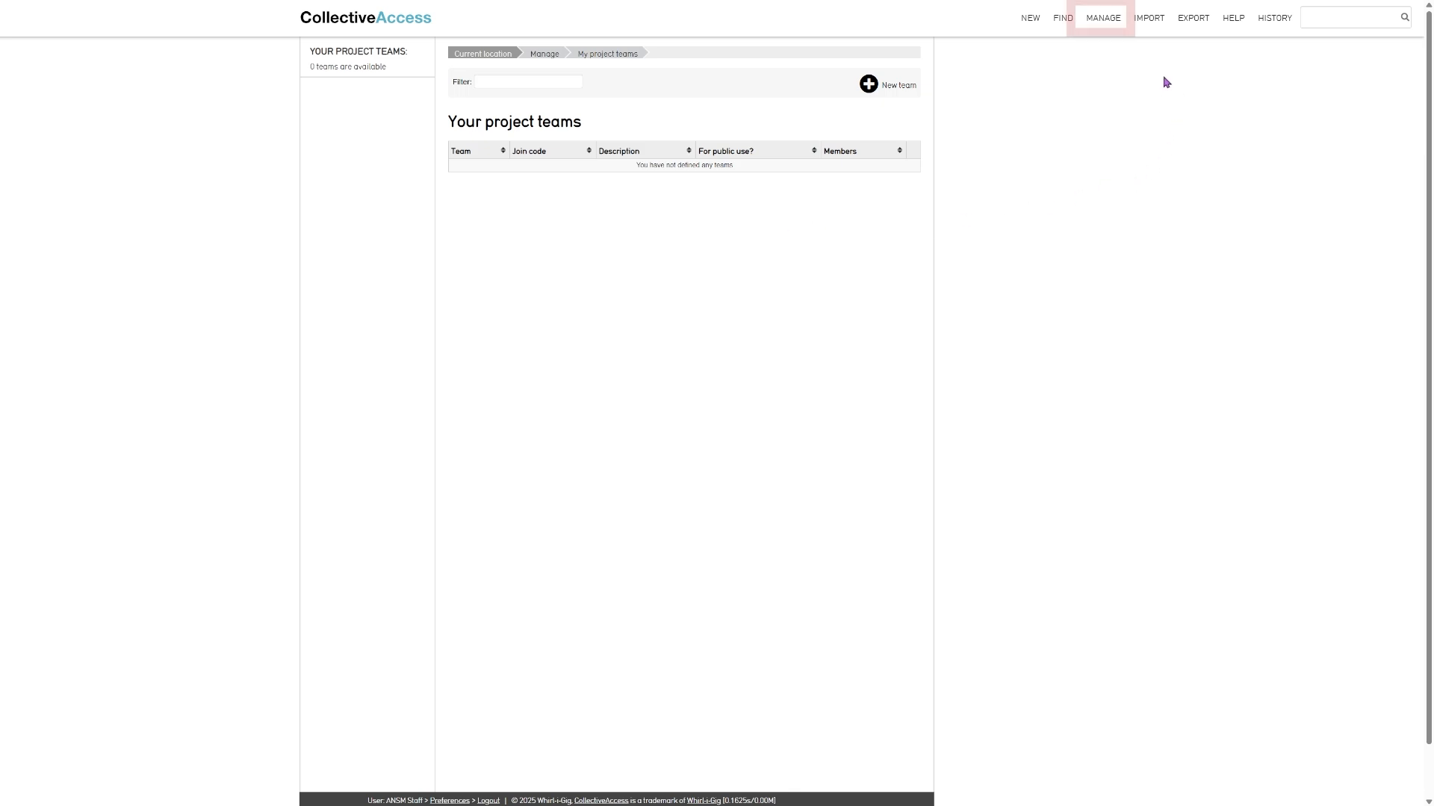
left_click(1104, 30)
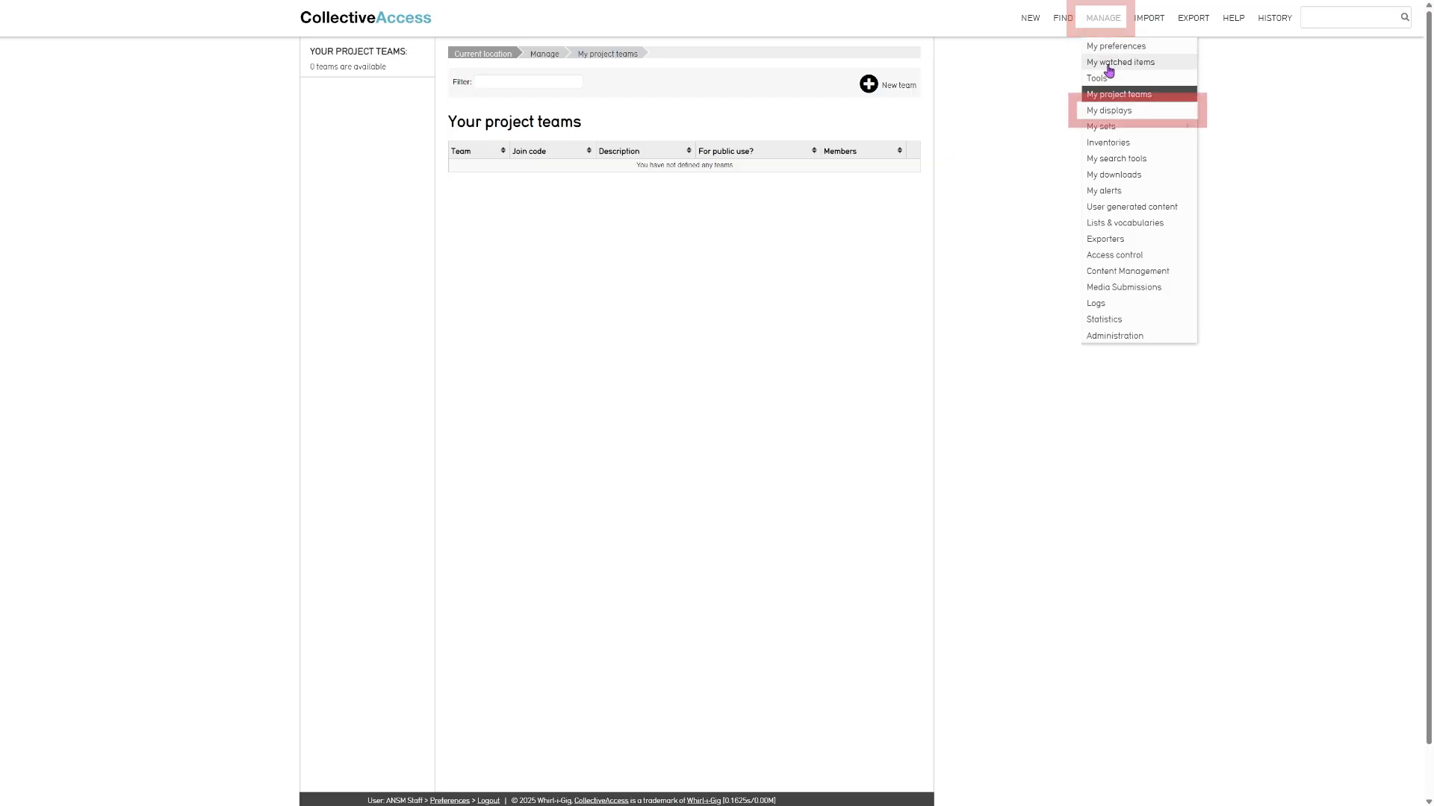
left_click(1112, 113)
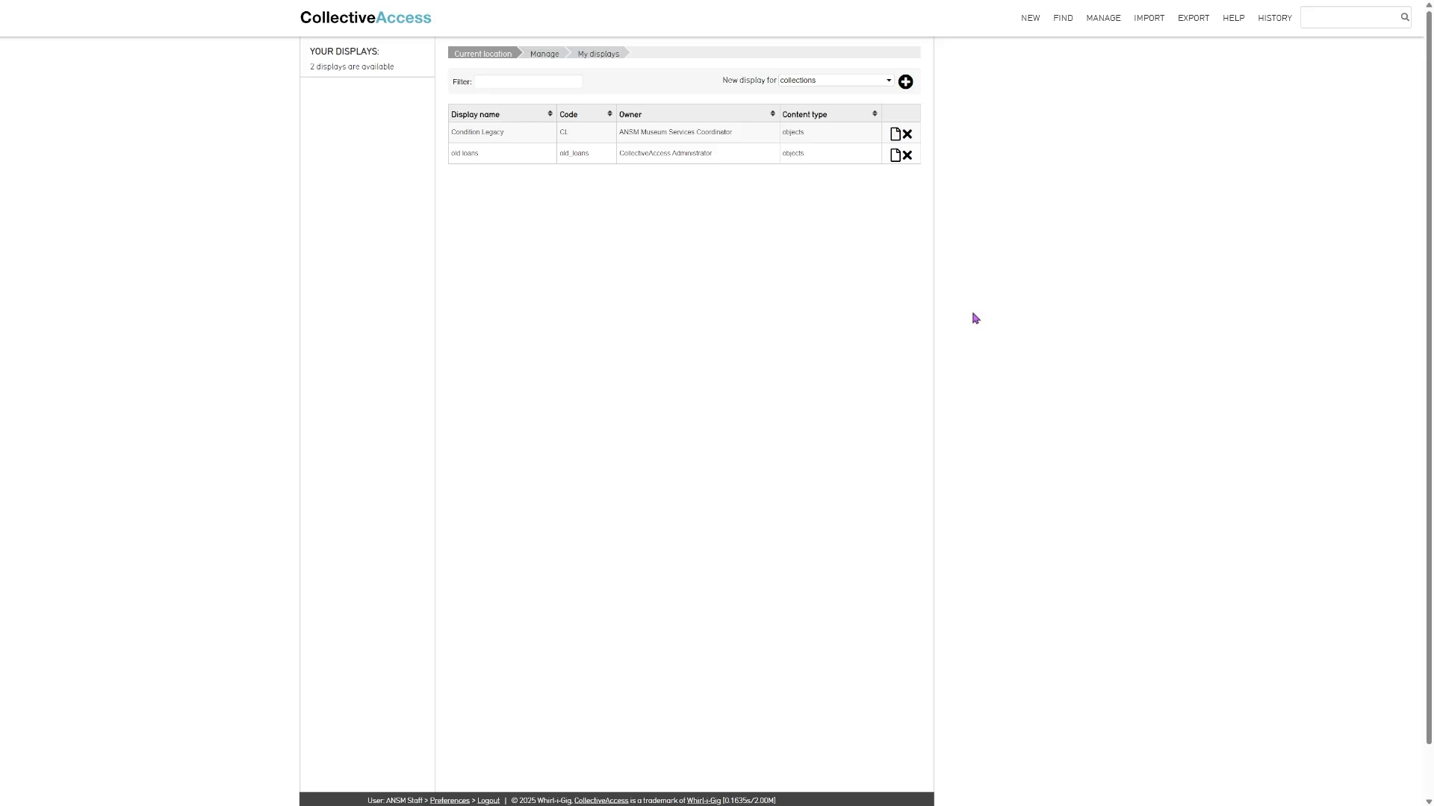
- Review the display options of the object search results and apply the list layout with the Short Report display
mouse_move(1023, 26)
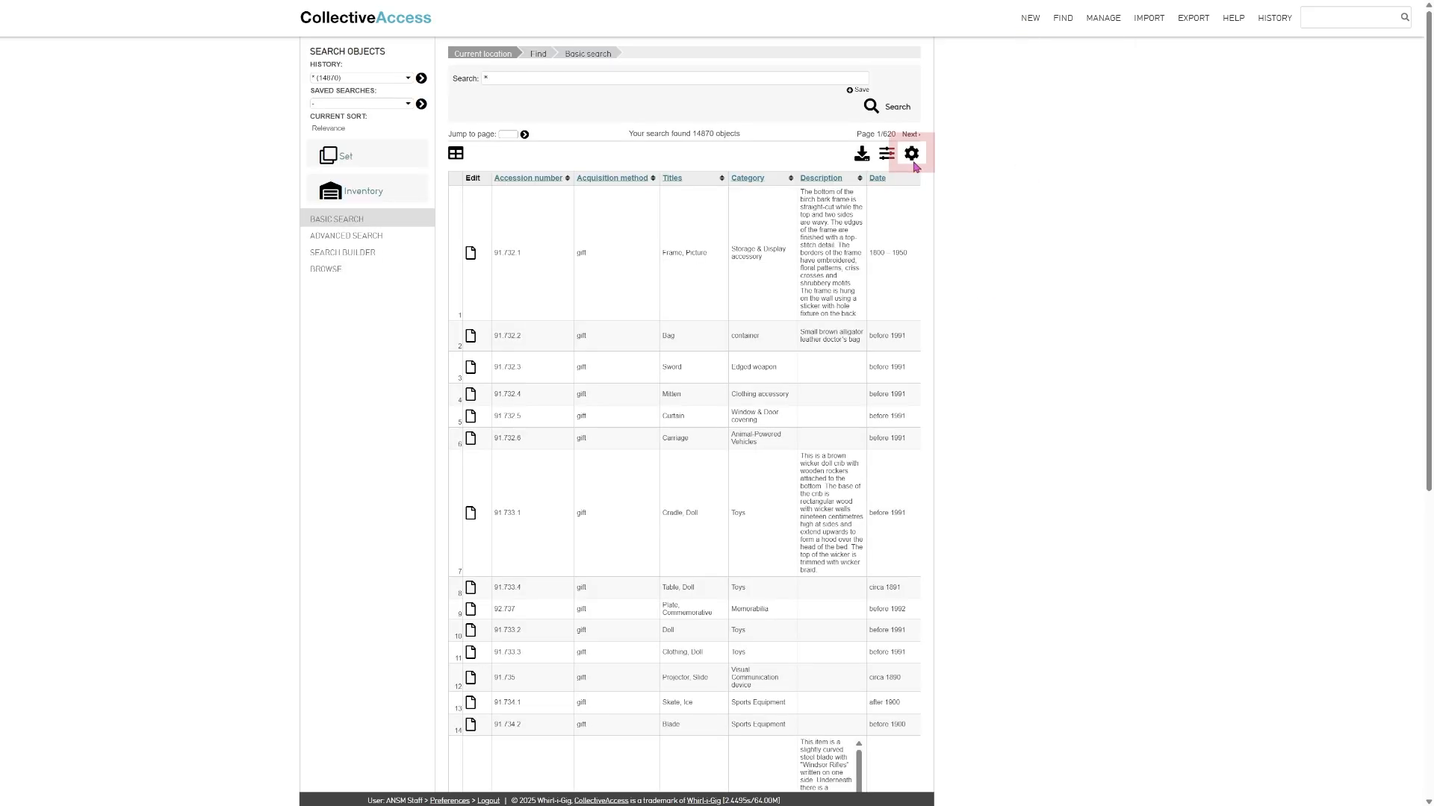
left_click(913, 154)
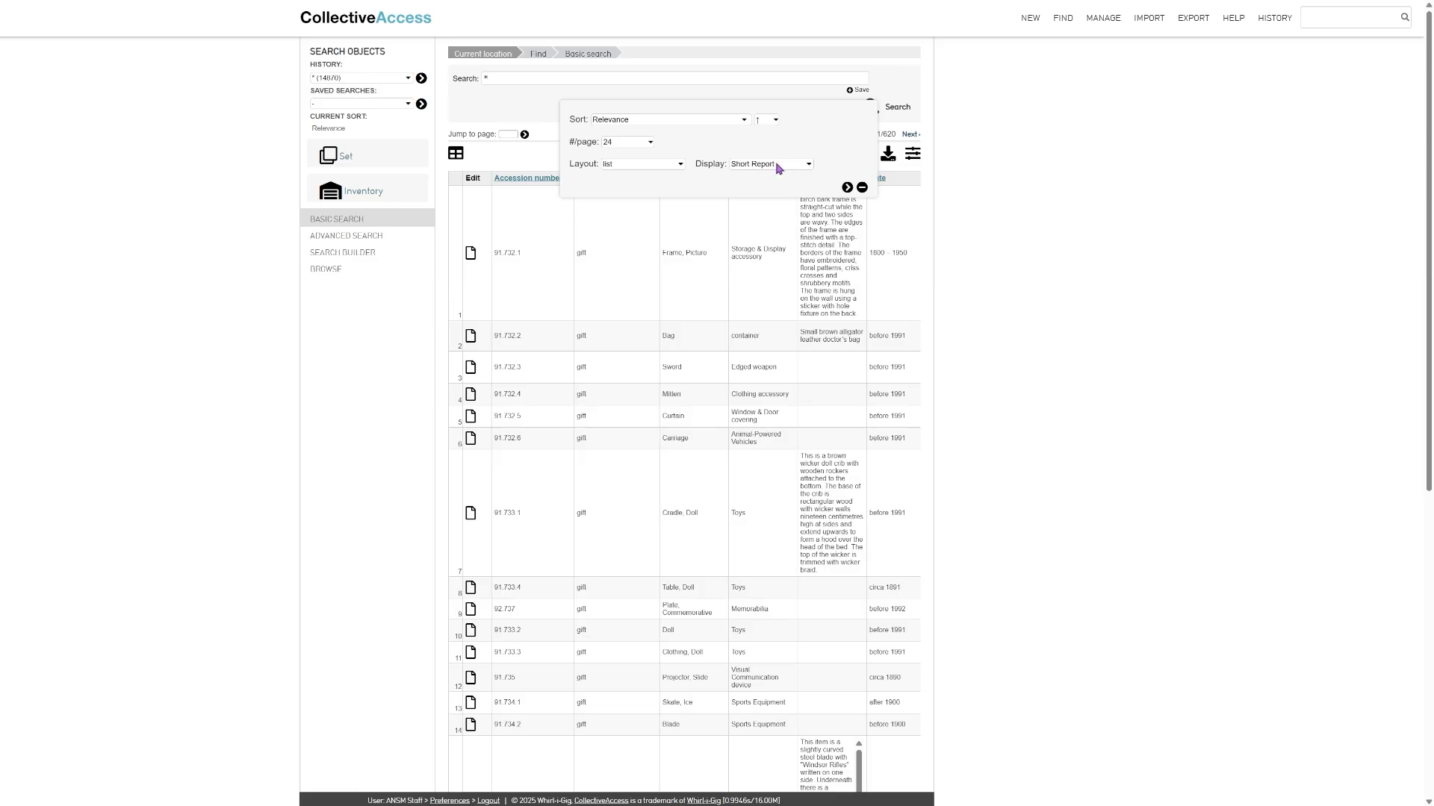
left_click(848, 188)
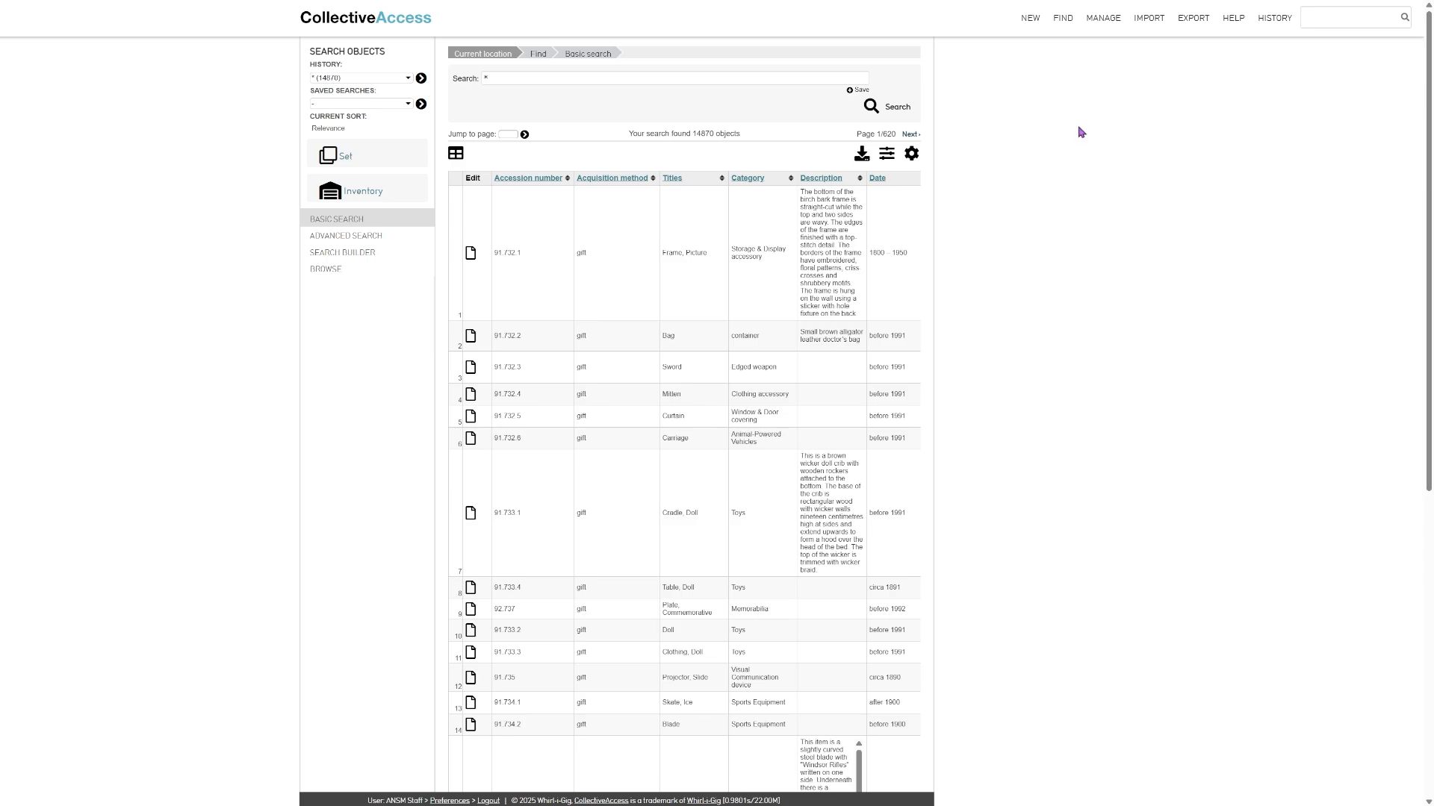
- Start a new display for objects, named "Example Display" with the display code "ExampleDisplay"
mouse_move(1105, 20)
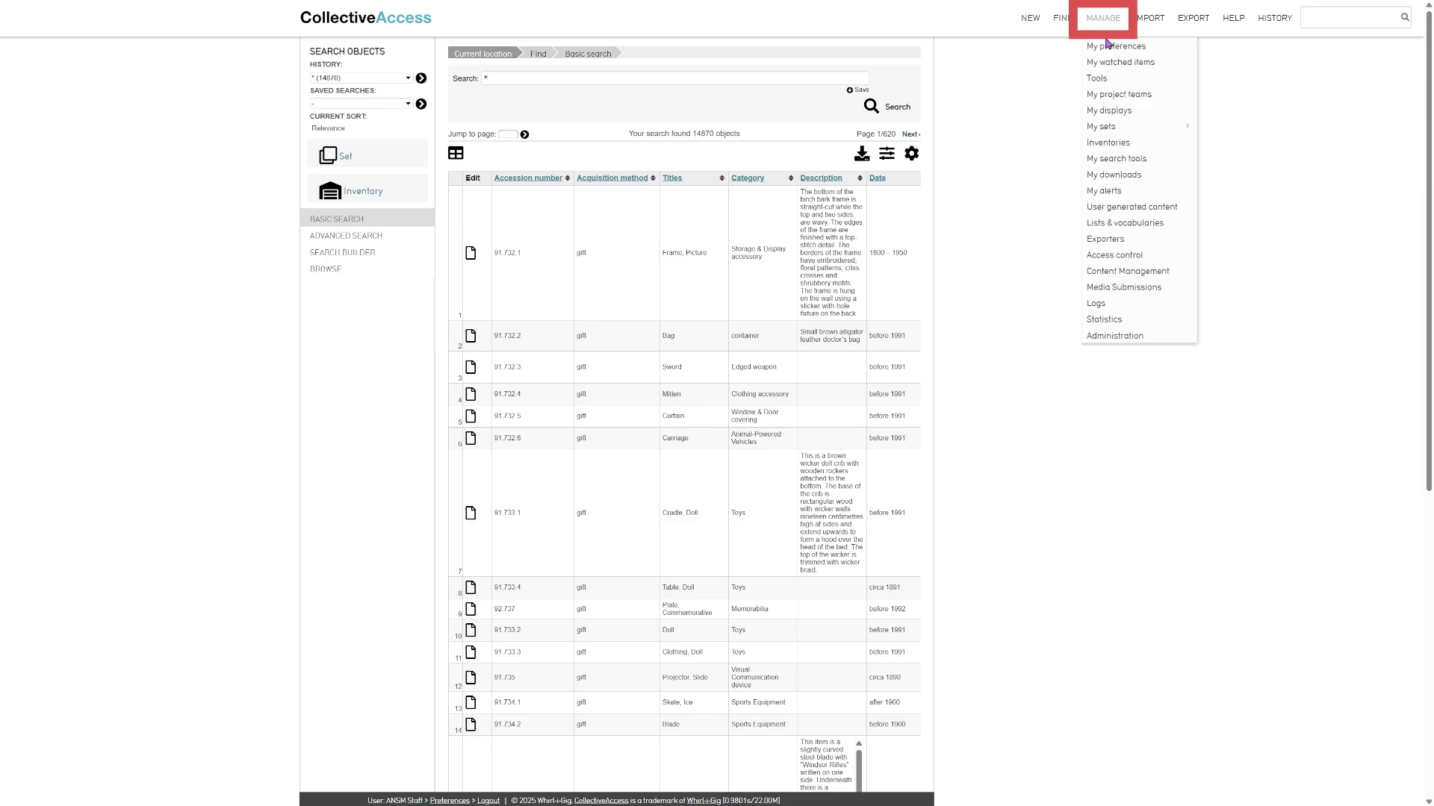
left_click(1120, 112)
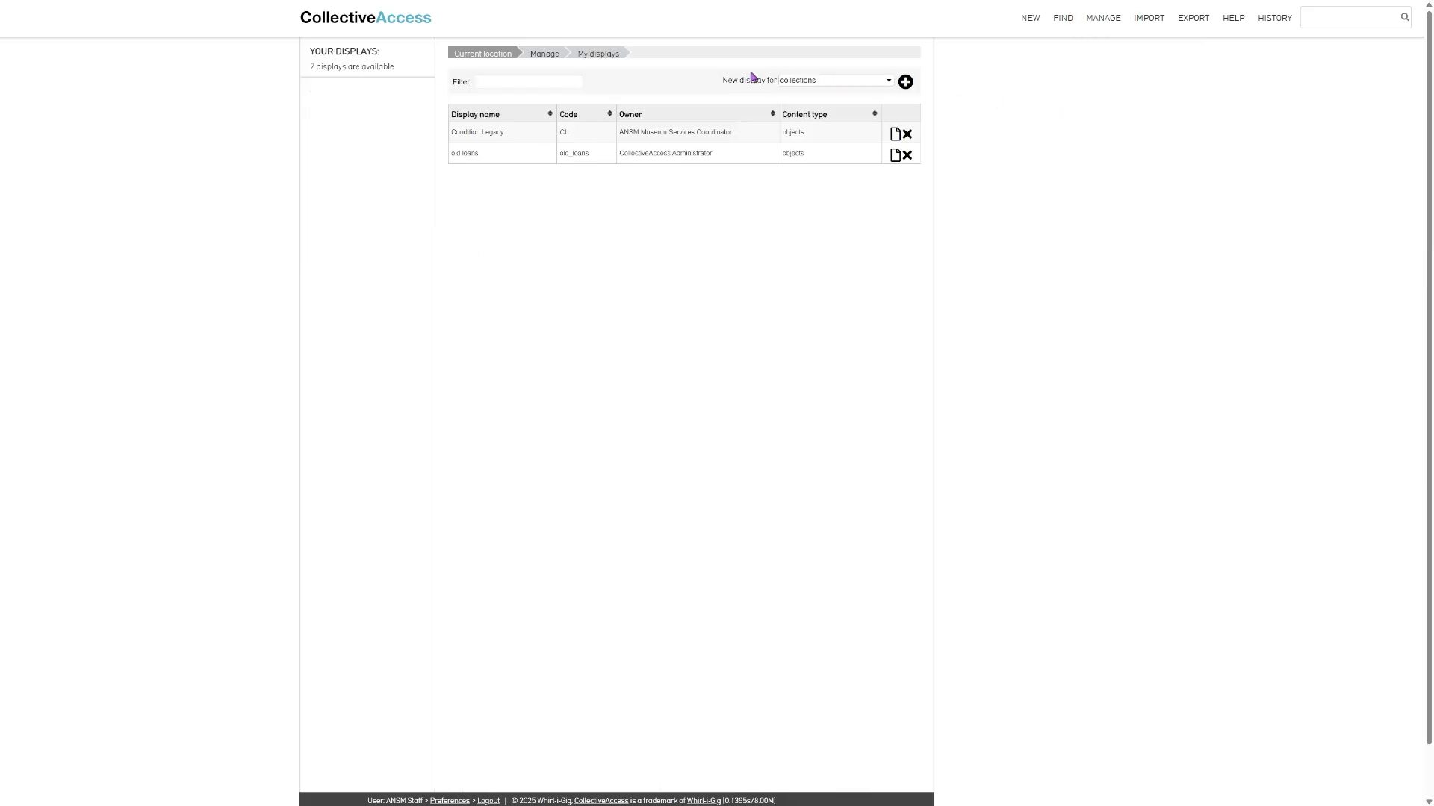
left_click(802, 85)
left_click(815, 168)
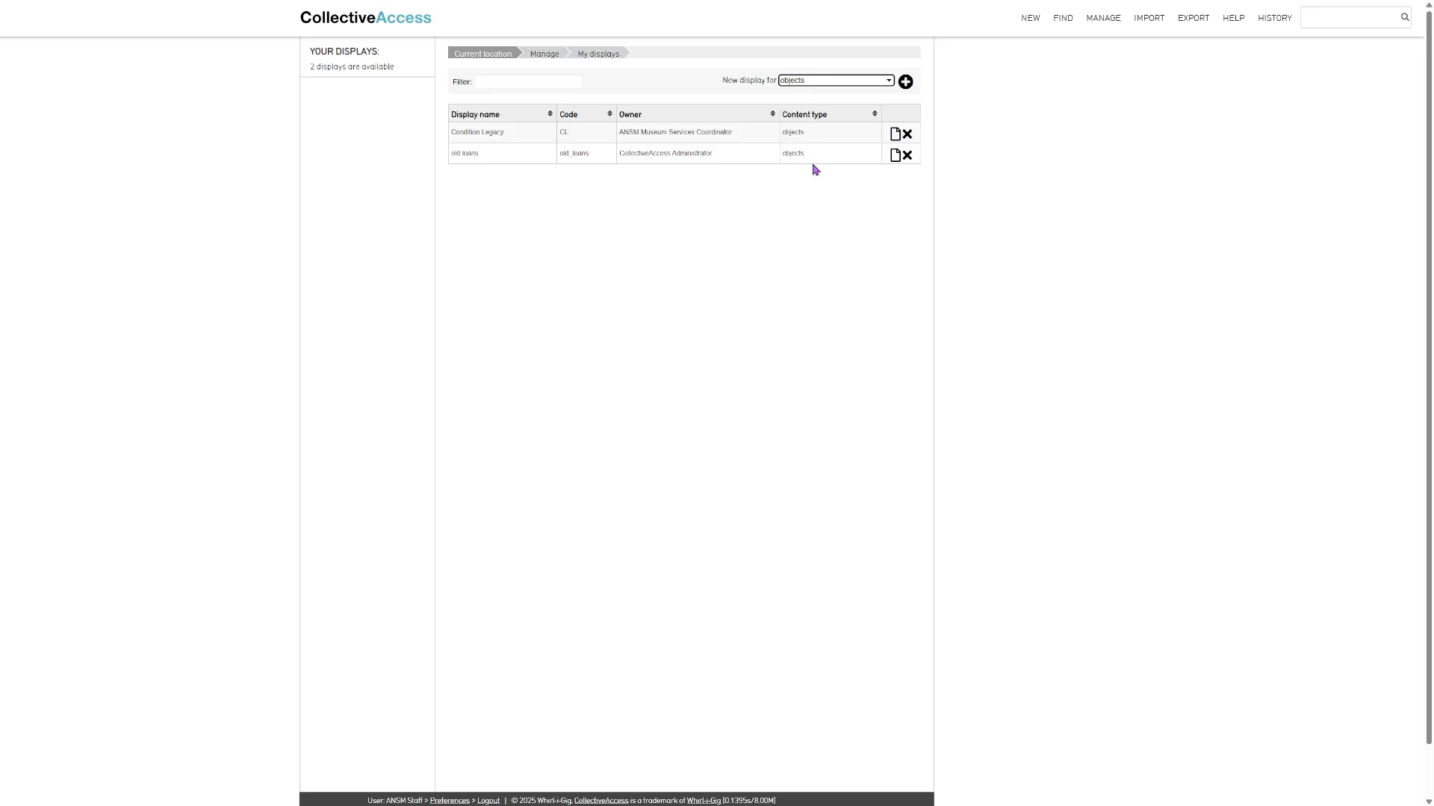
left_click(905, 83)
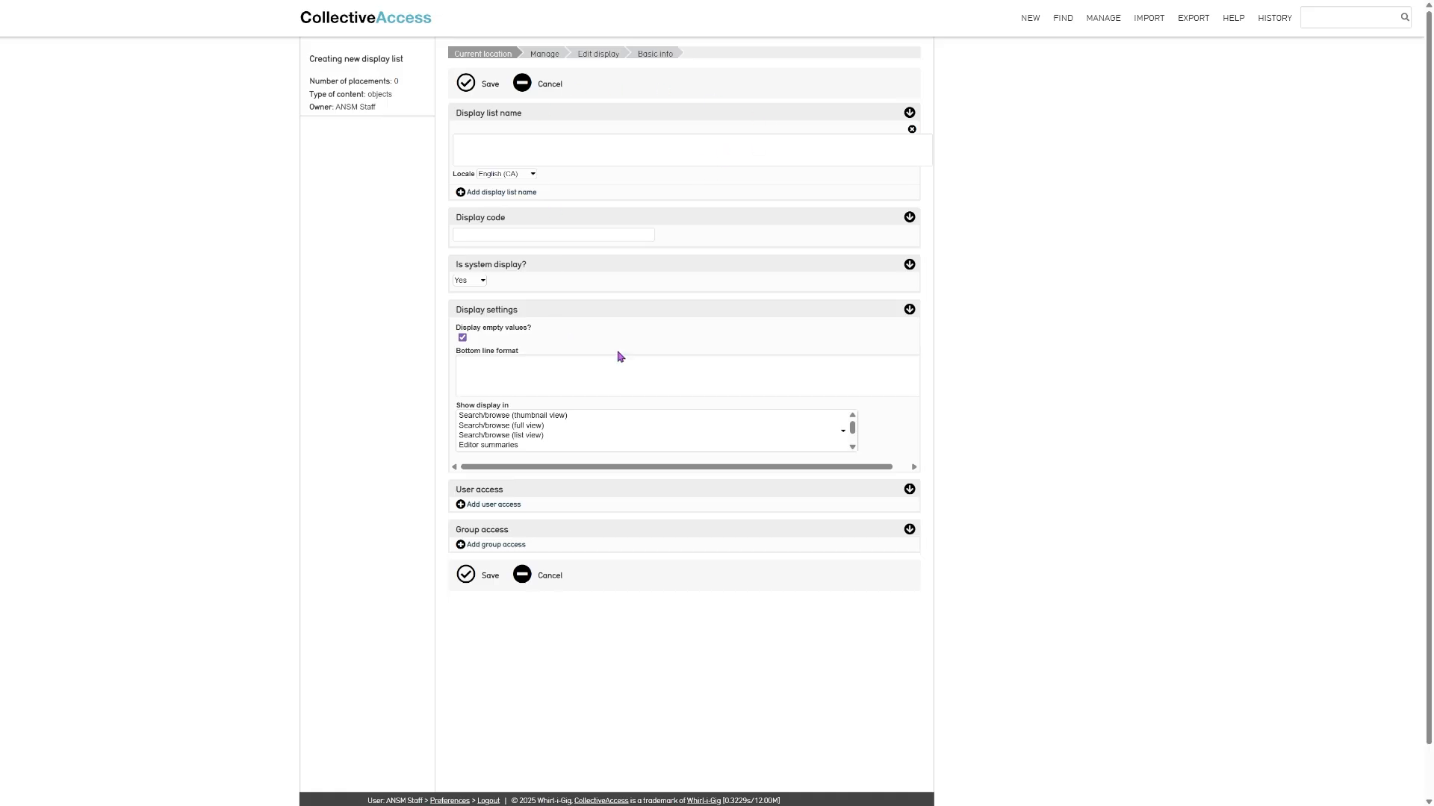
left_click(567, 145)
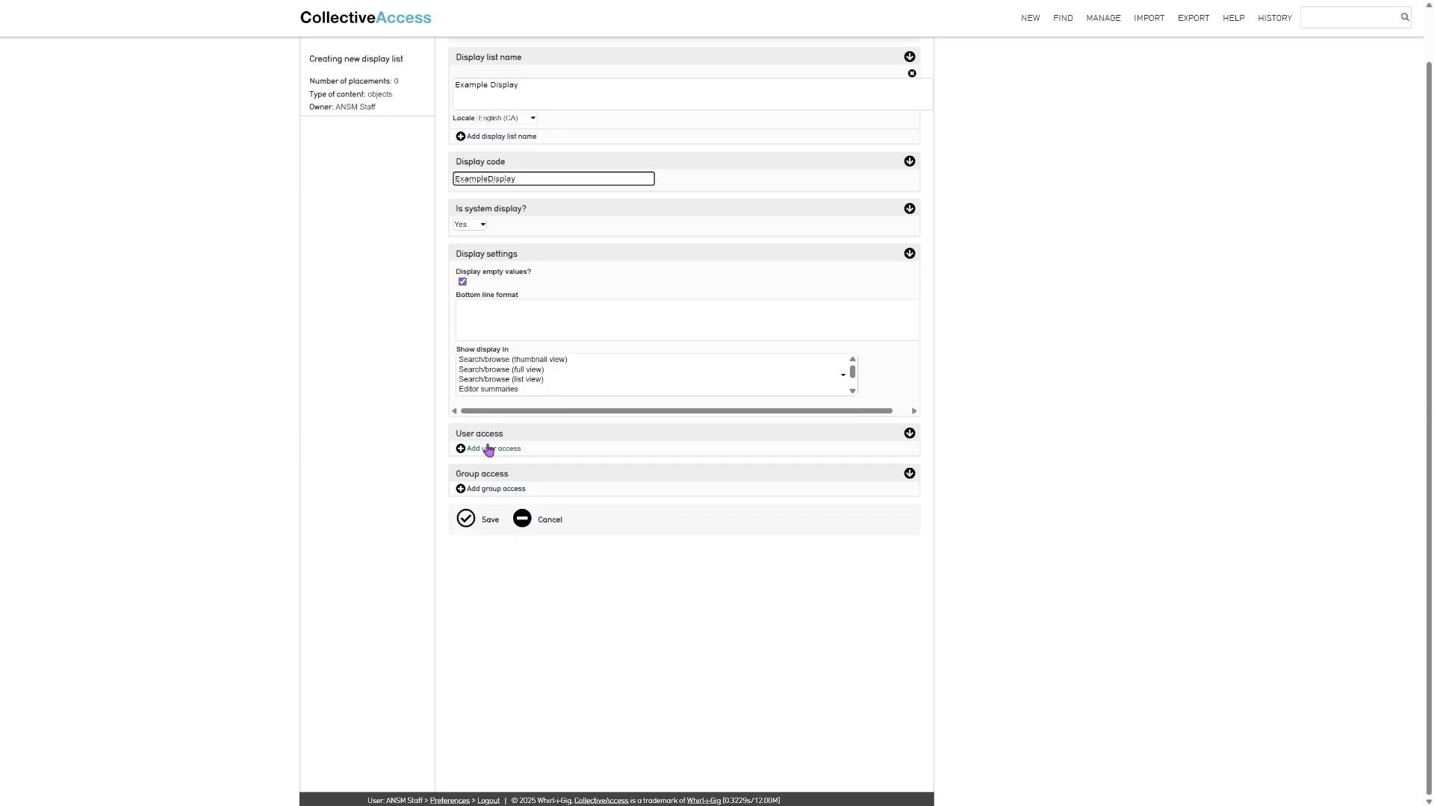
- Give the Cataloguers group "can edit" access to the display and save it
left_click(495, 489)
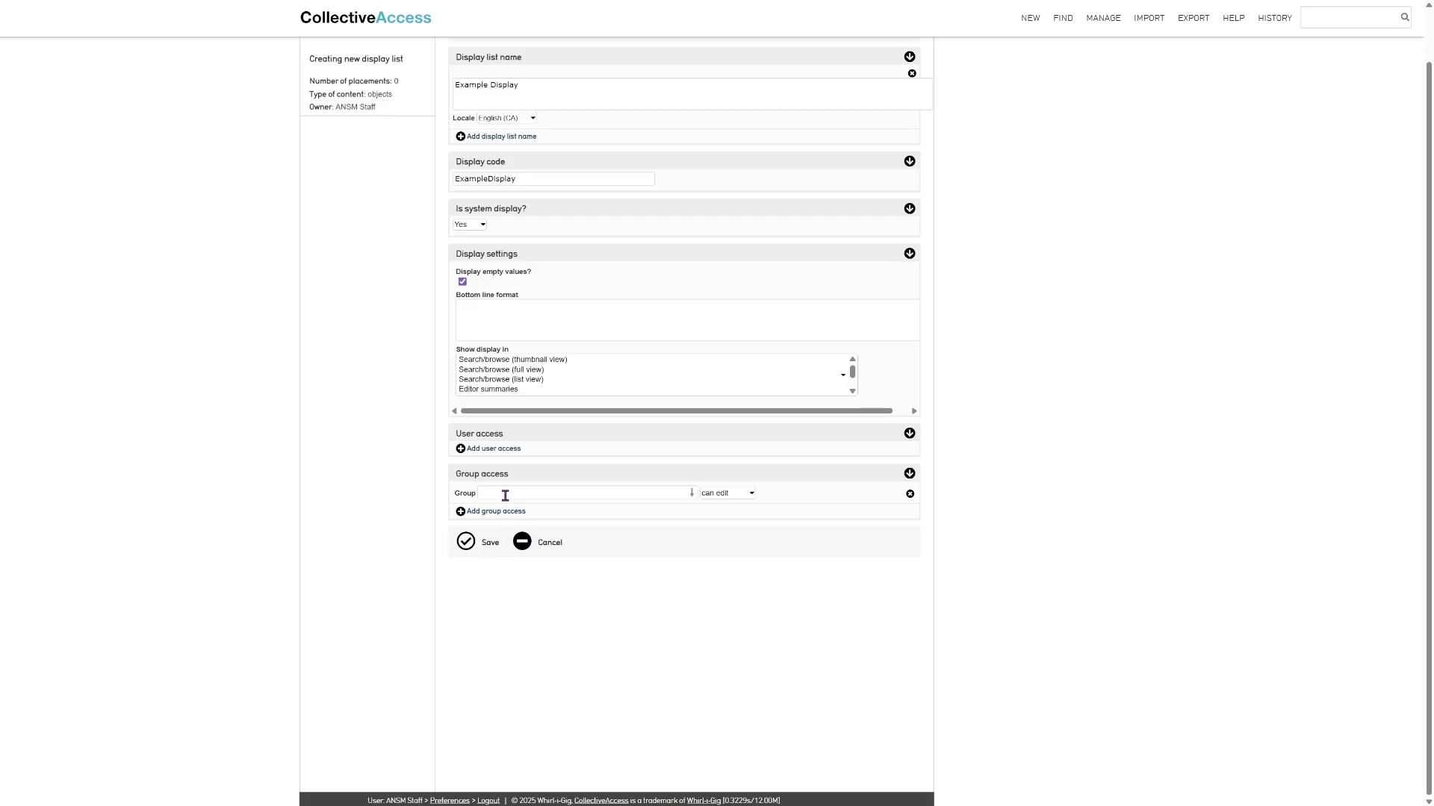
type("Cat")
left_click(549, 521)
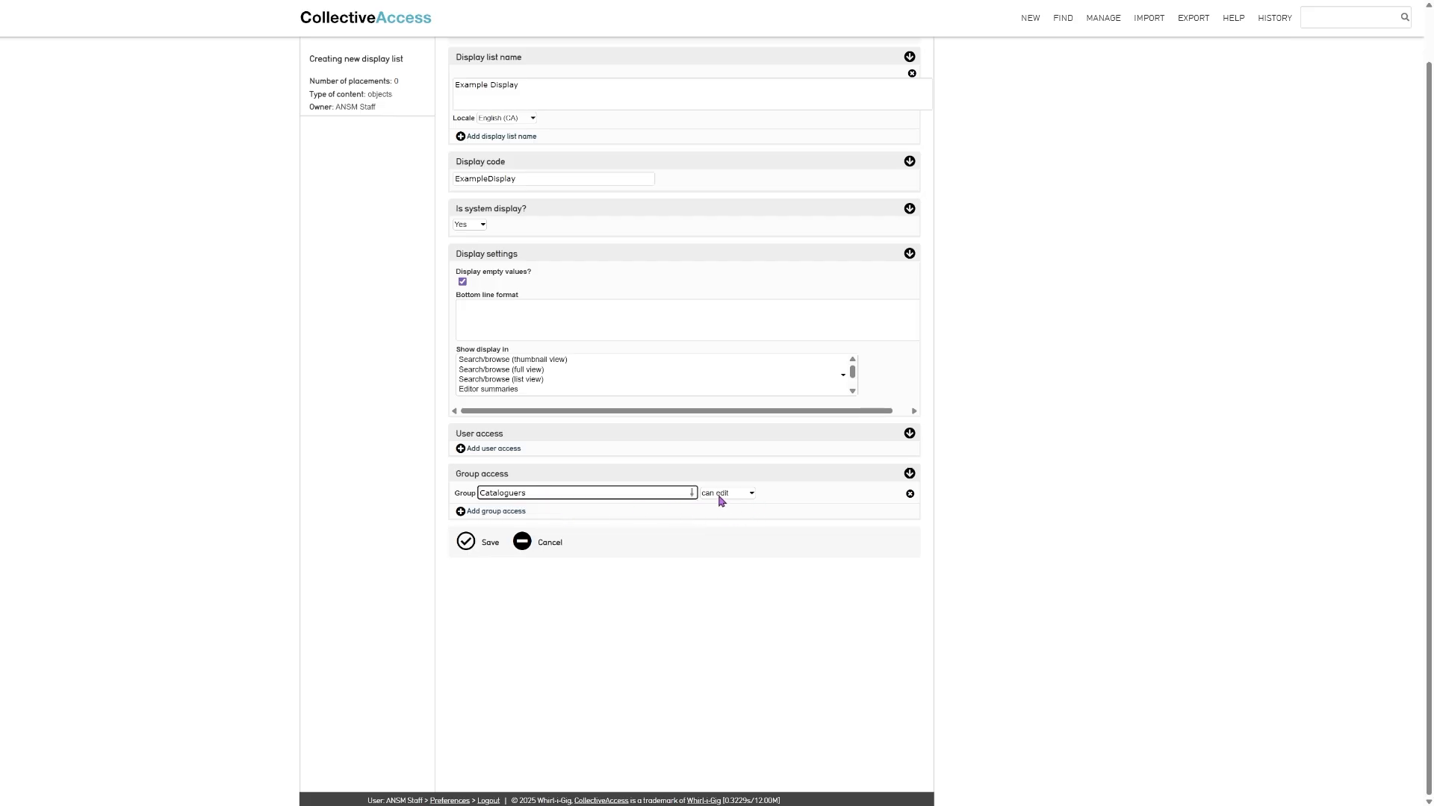
left_click(722, 493)
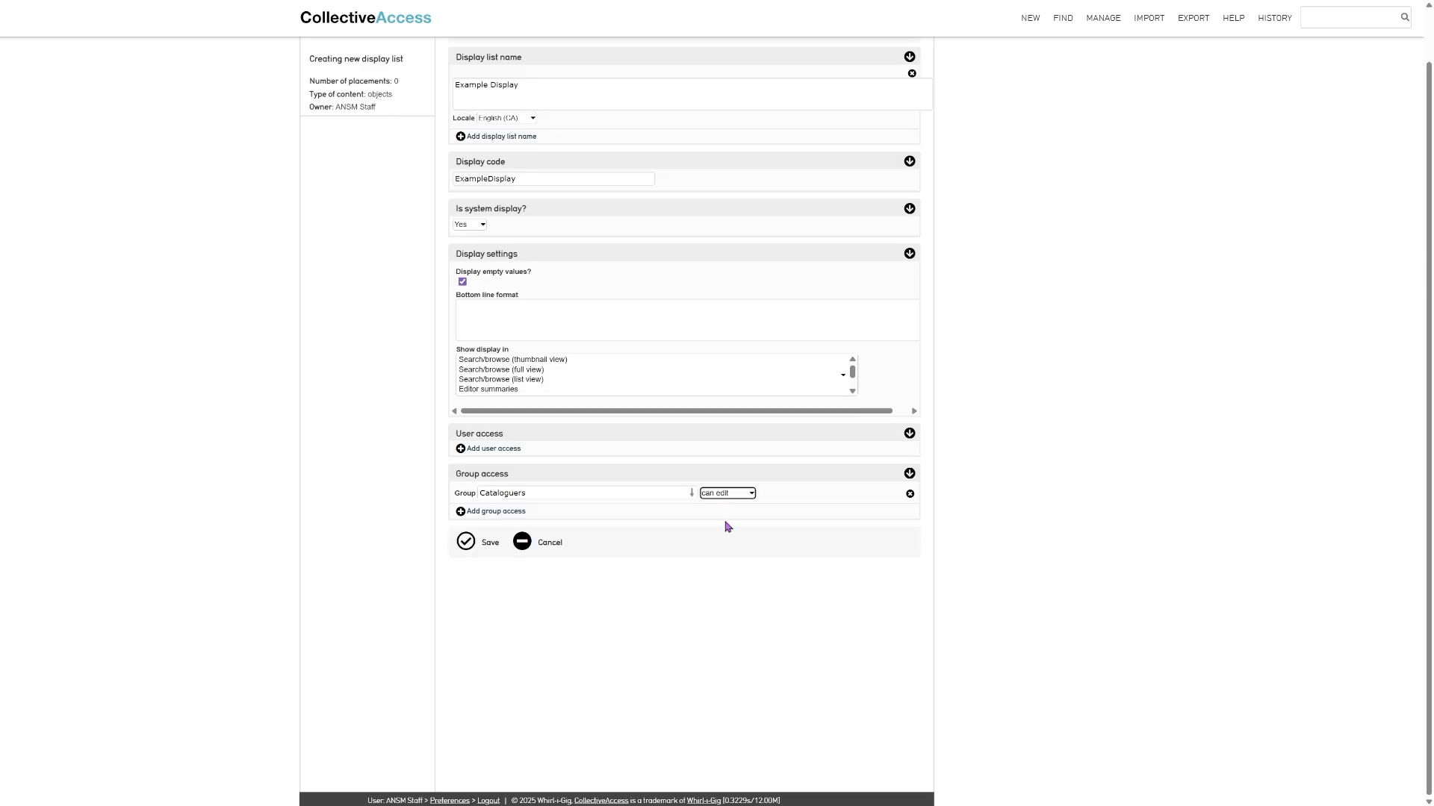
left_click(464, 547)
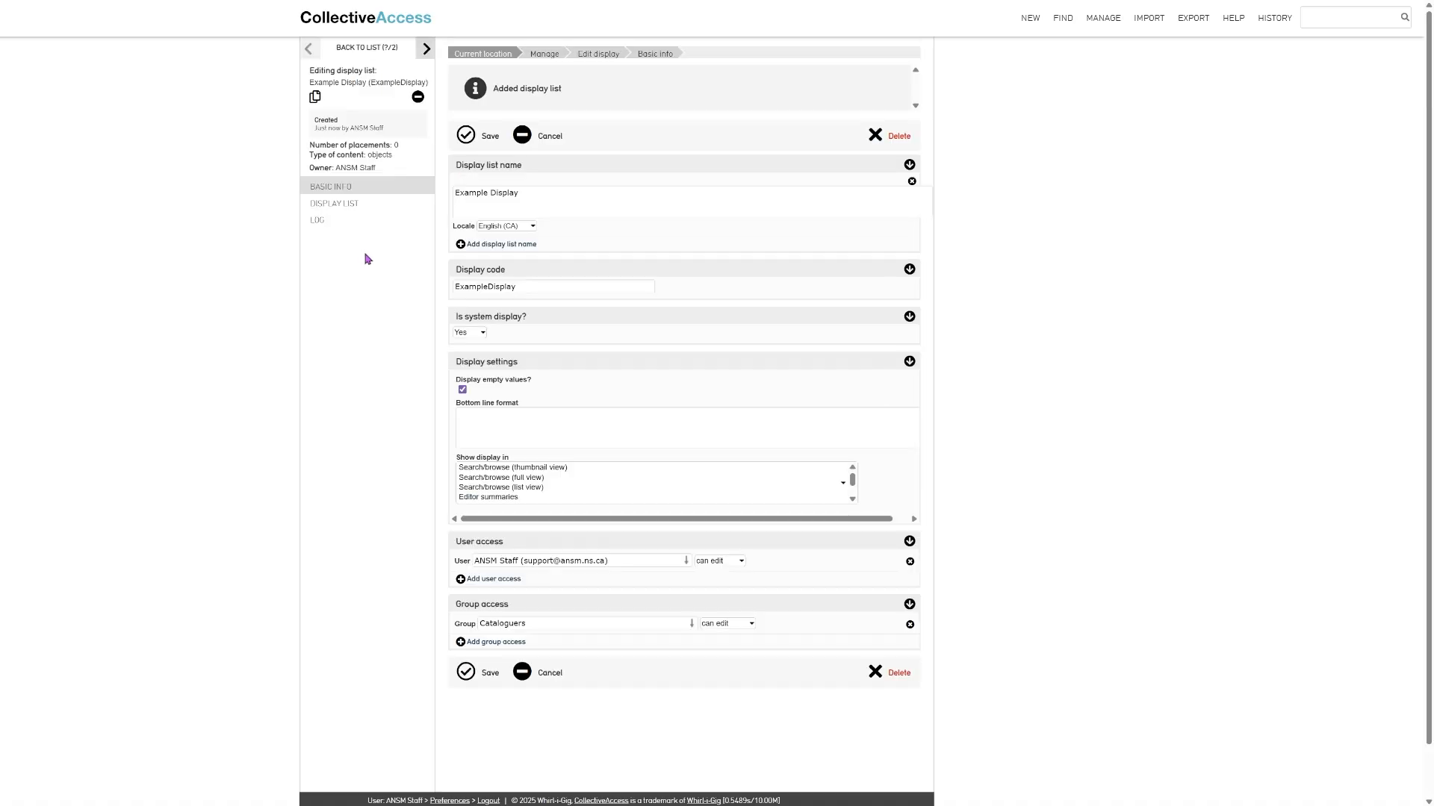
- Add Object Description to the information shown by the Example Display
left_click(350, 209)
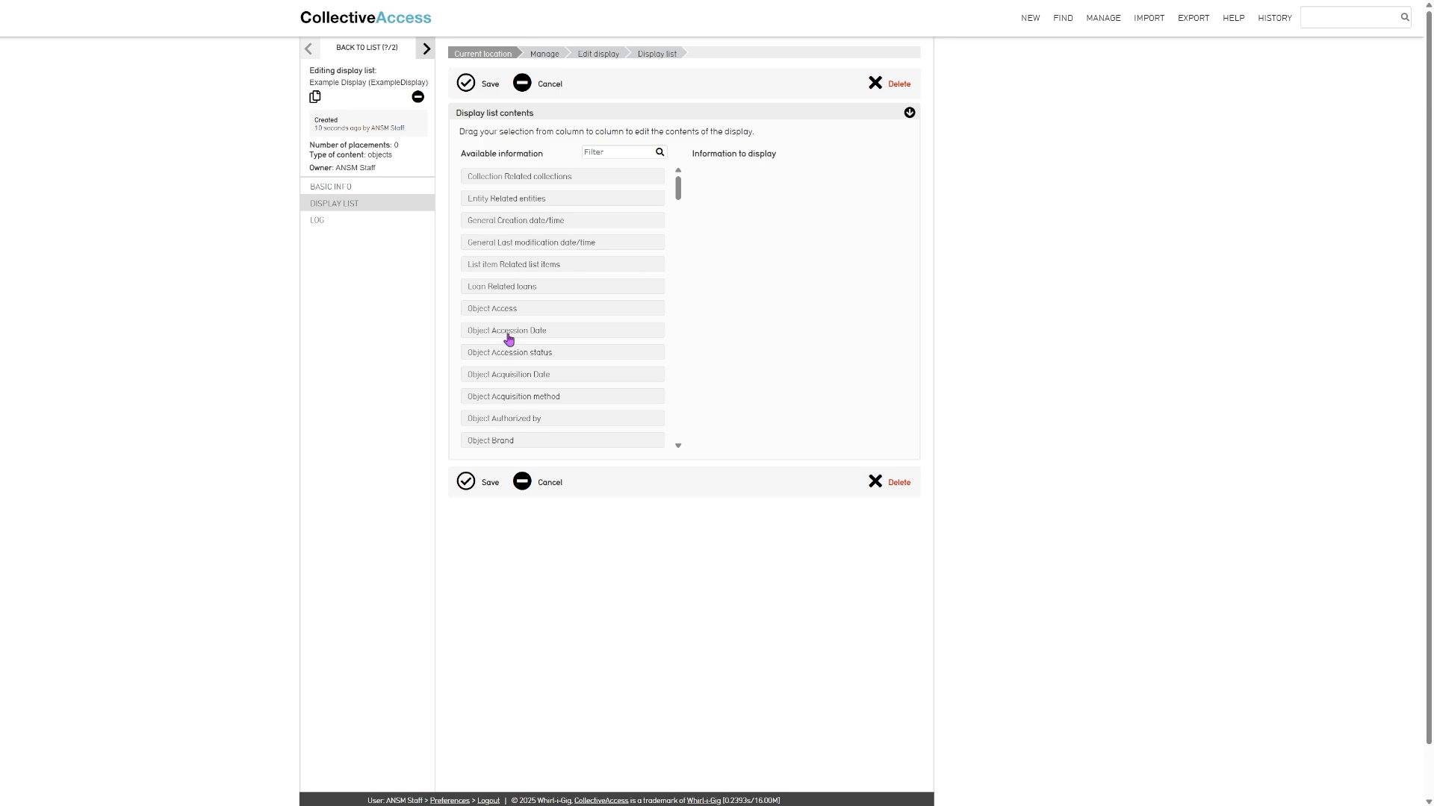
scroll(523, 317, "down", 3)
scroll(525, 317, "down", 5)
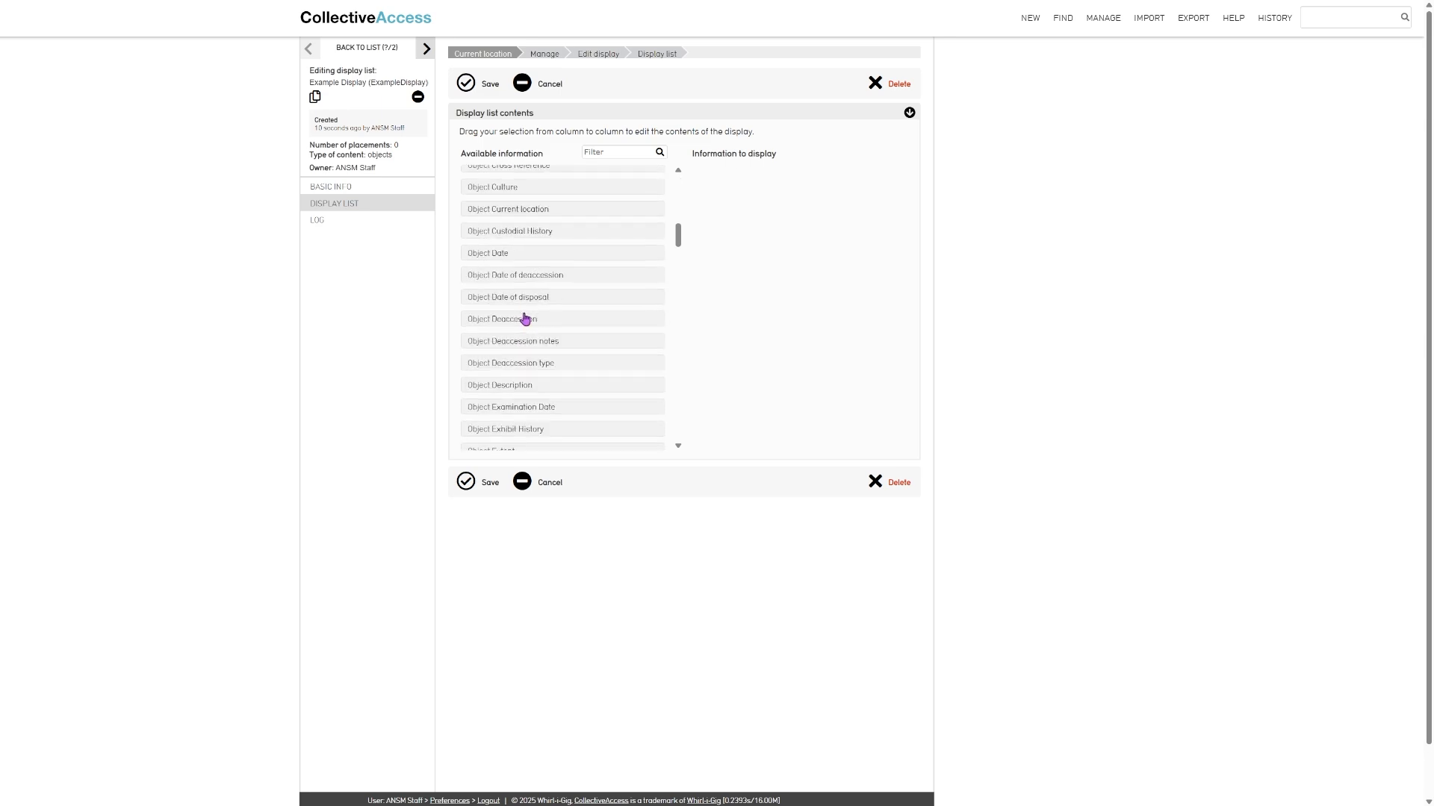
left_click_drag(505, 267, 761, 272)
- Add Object media representation (medium) to the information shown by the Example Display and save the display list
scroll(571, 349, "down", 8)
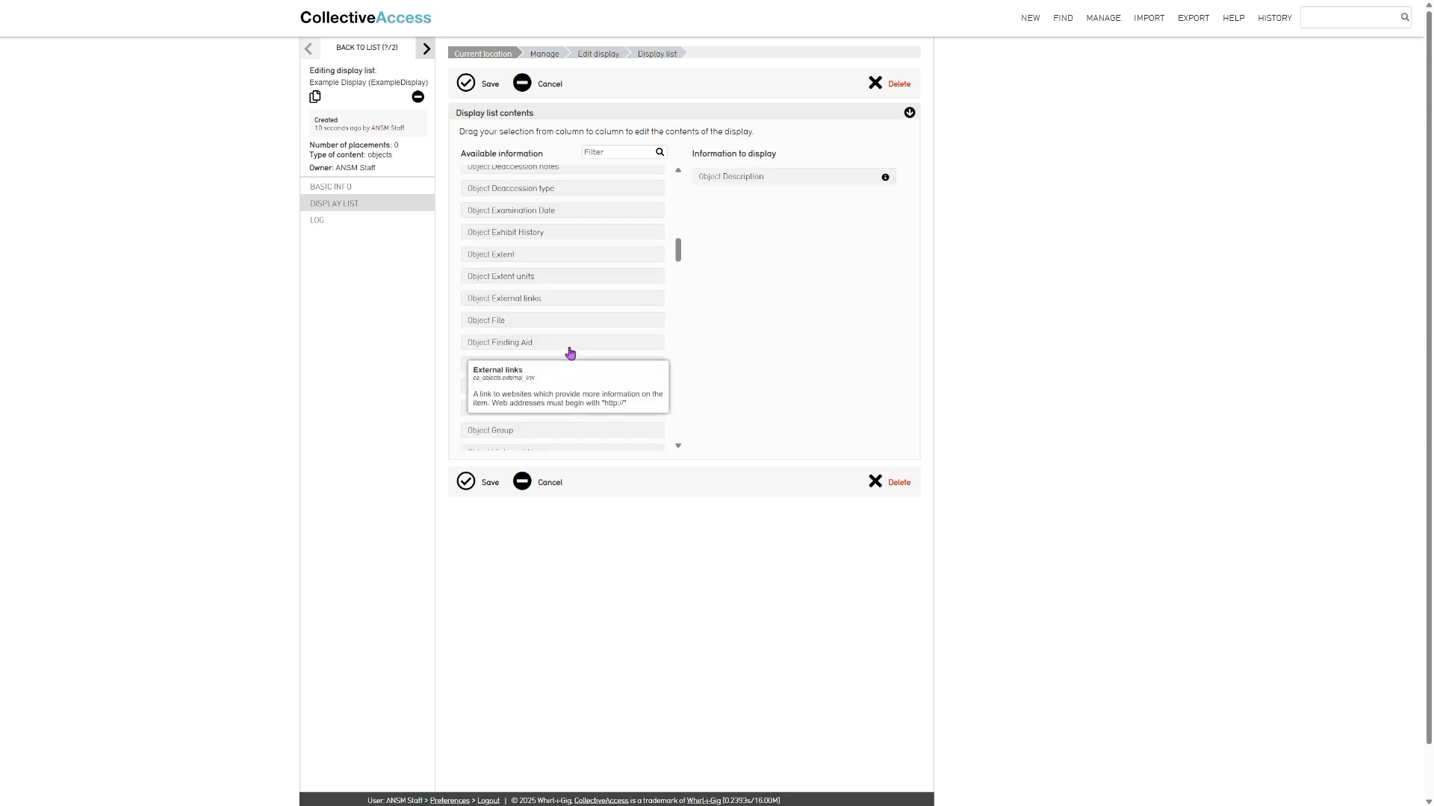
scroll(571, 349, "down", 10)
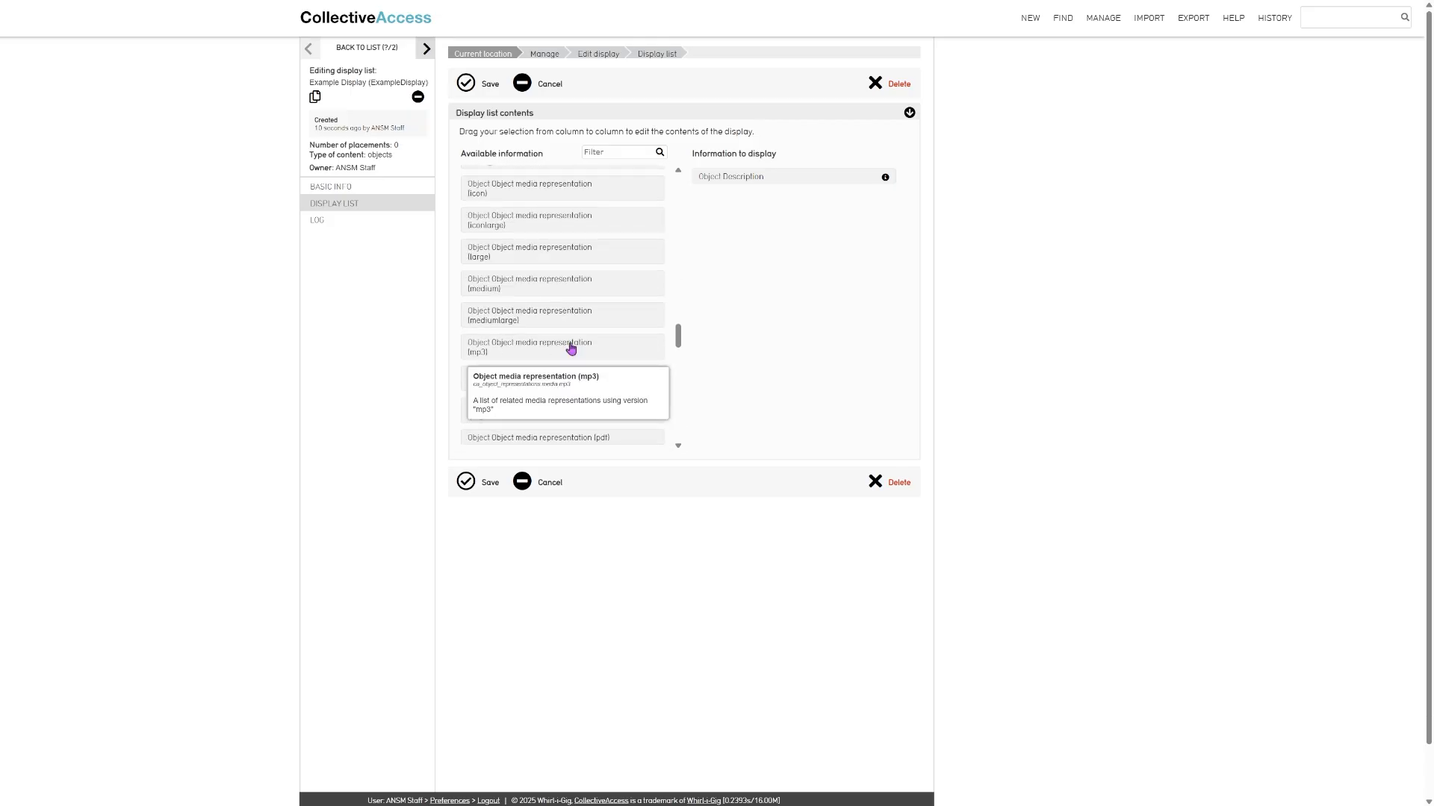
left_click_drag(563, 286, 771, 225)
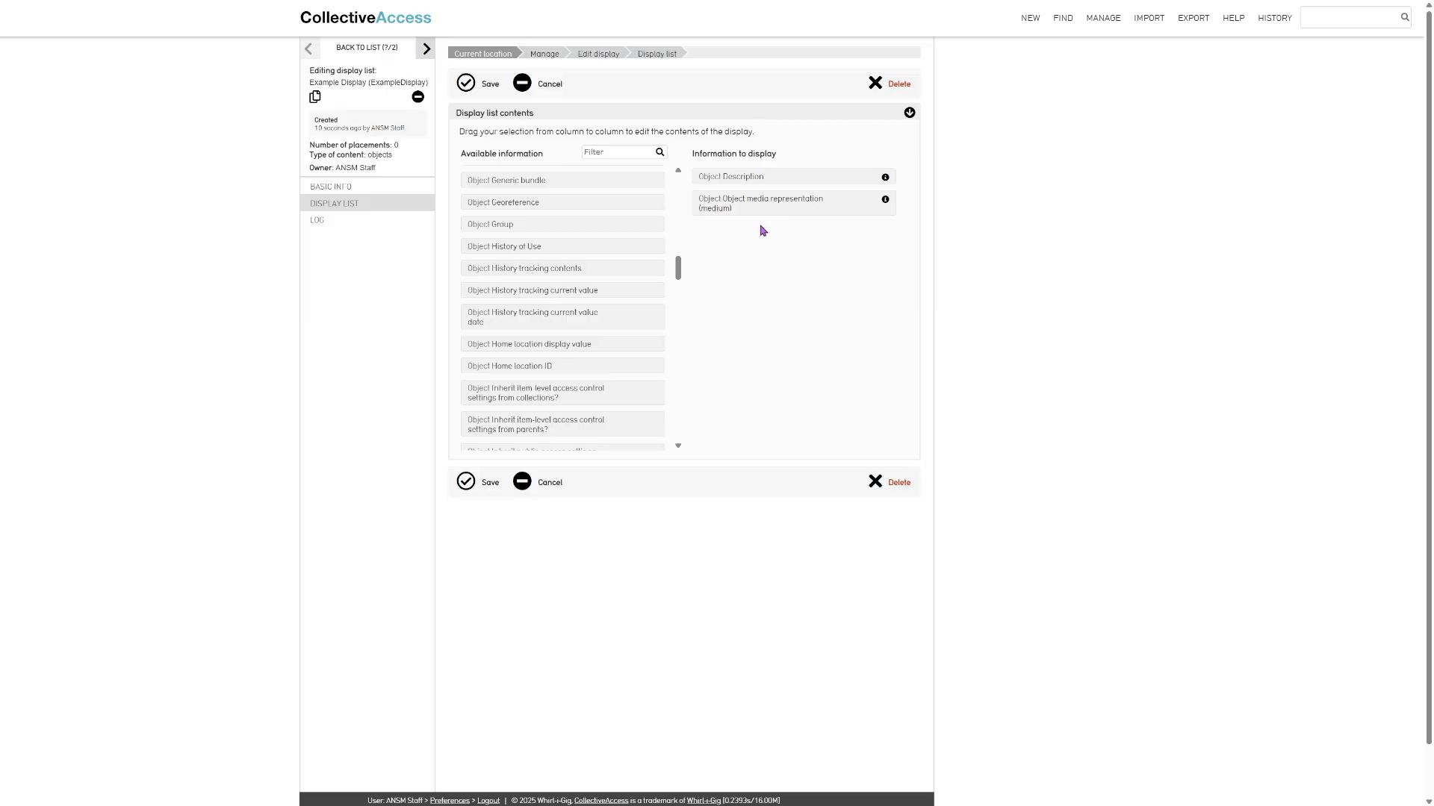
left_click(466, 483)
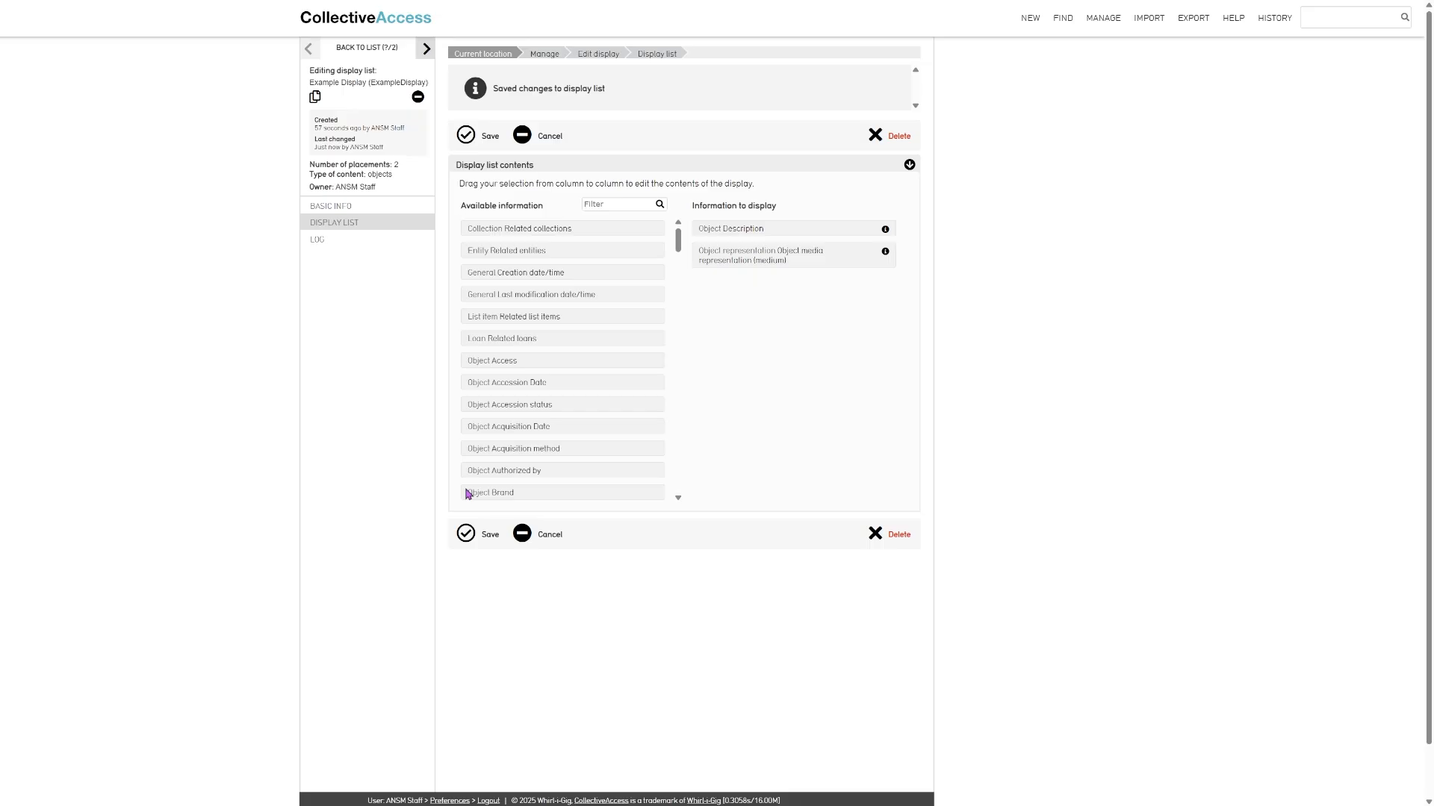
- Open the basic search for objects and apply a display choice to the search results
mouse_move(1061, 25)
mouse_move(1082, 47)
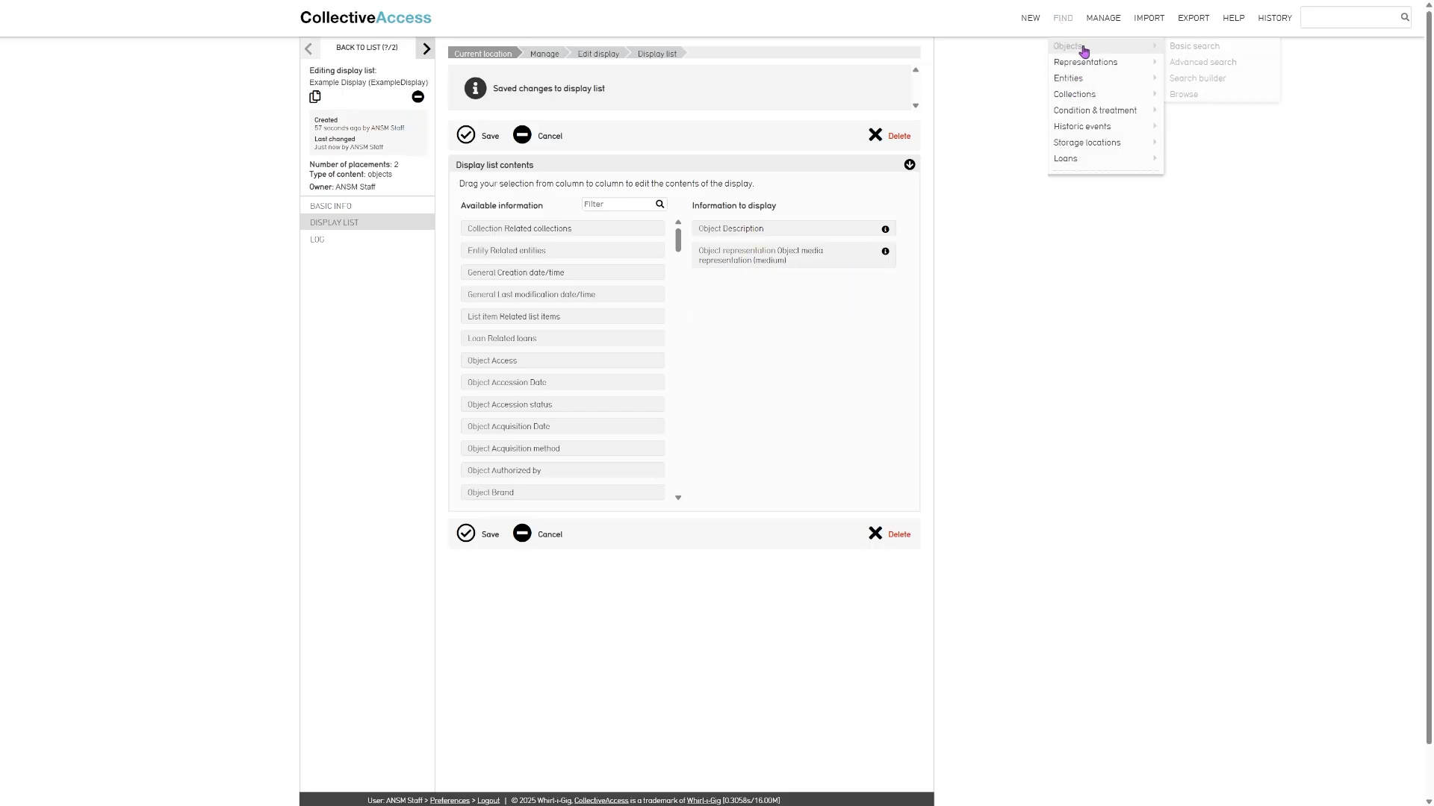
left_click(1199, 49)
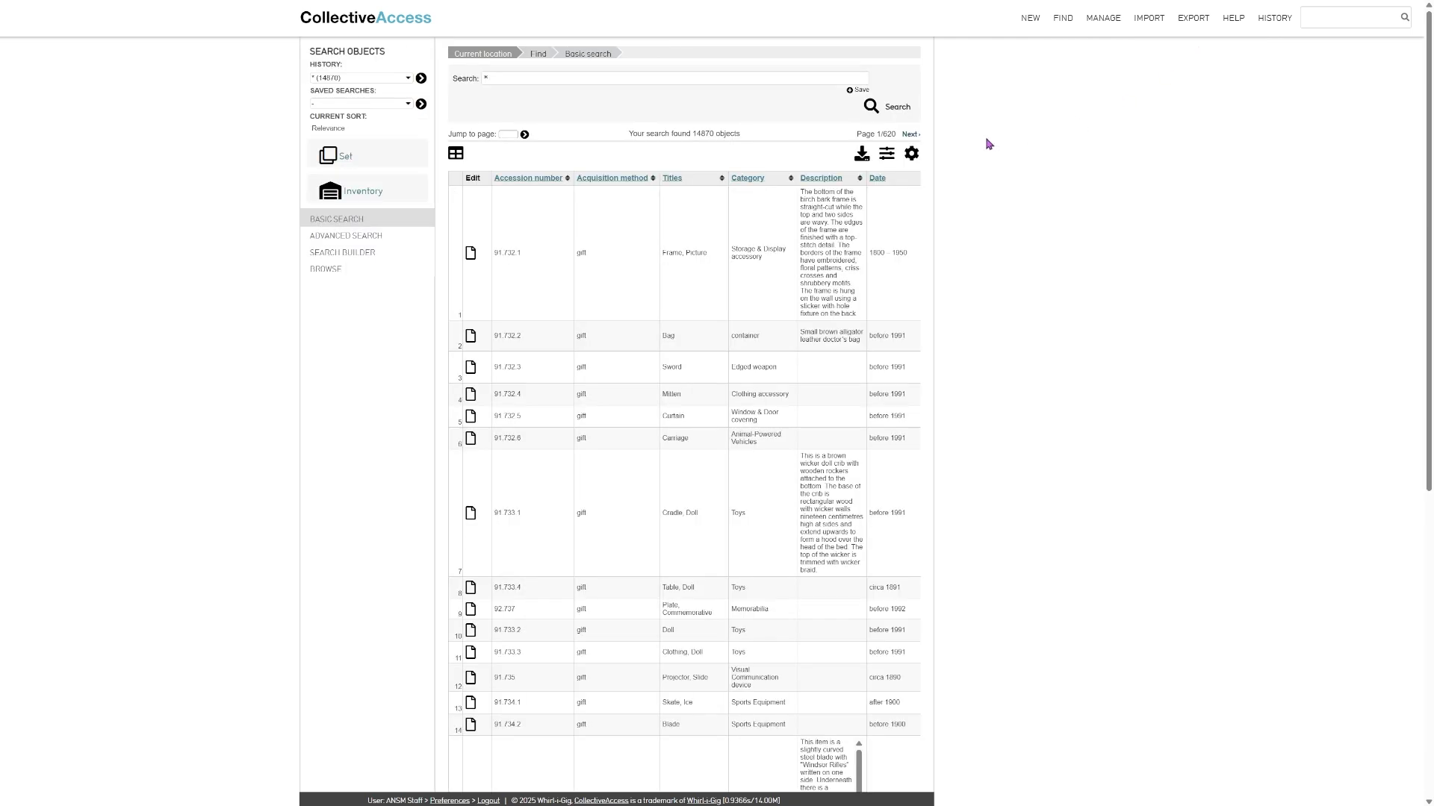
left_click(916, 155)
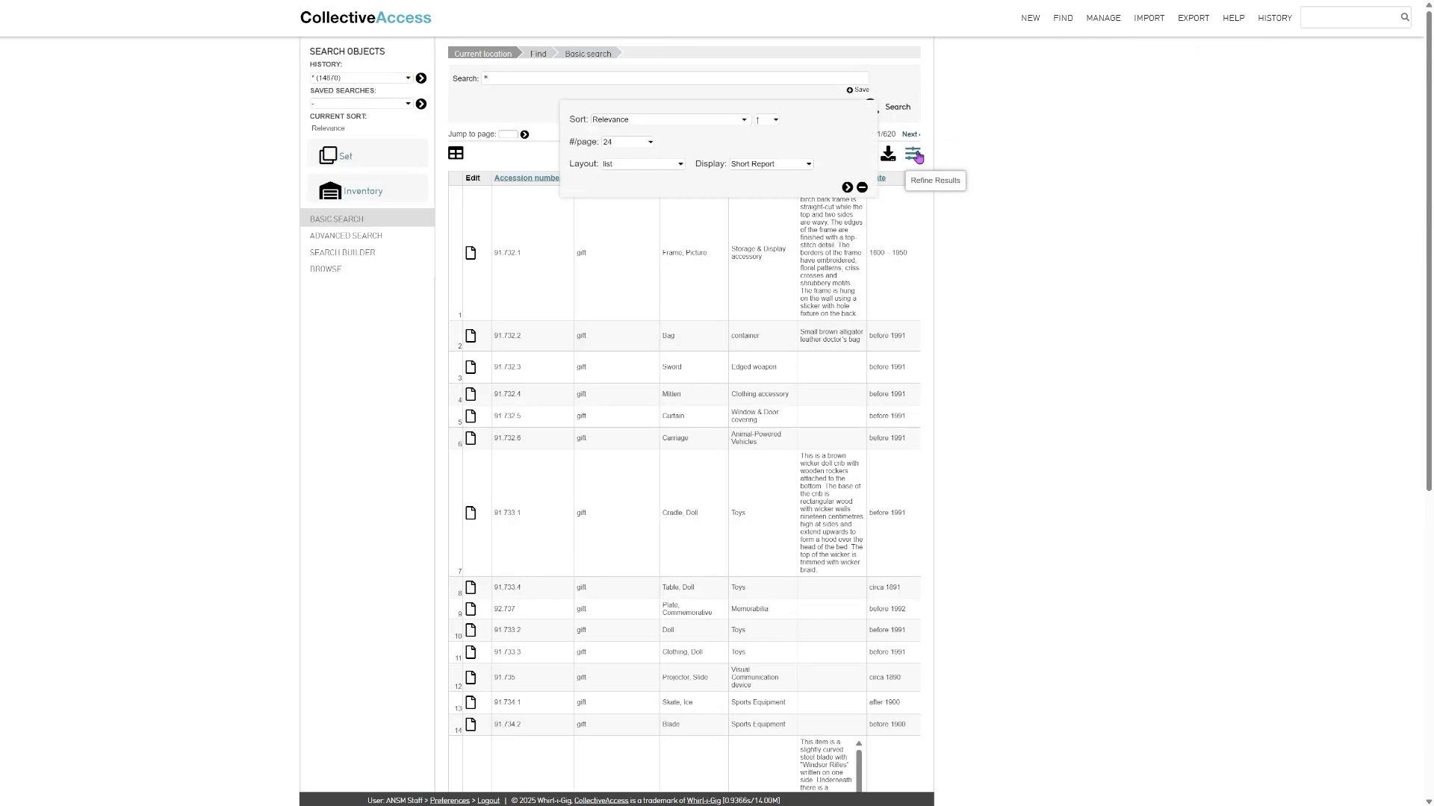
left_click(793, 184)
left_click(848, 188)
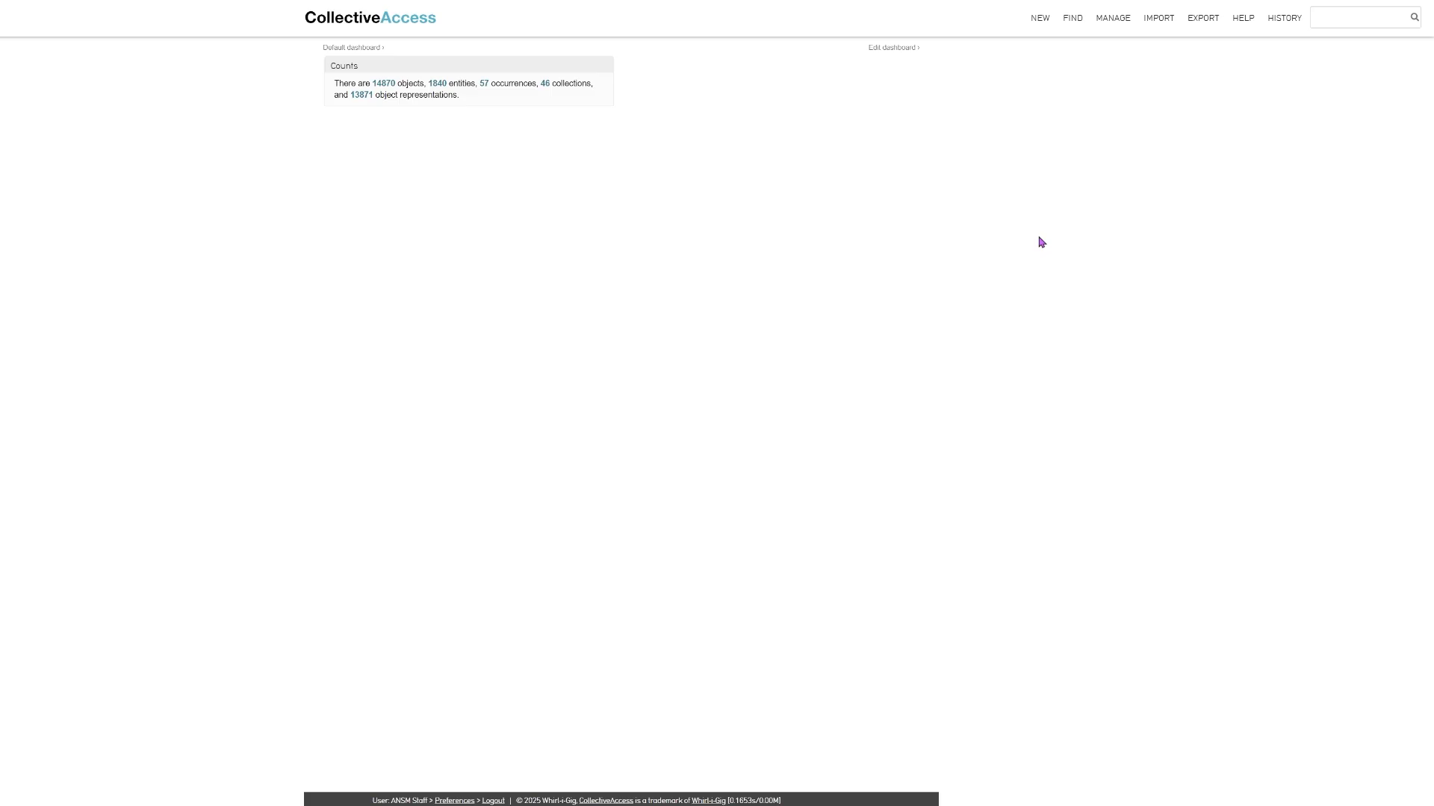
- Open the personal sets page and start creating a new User set containing objects
mouse_move(1113, 18)
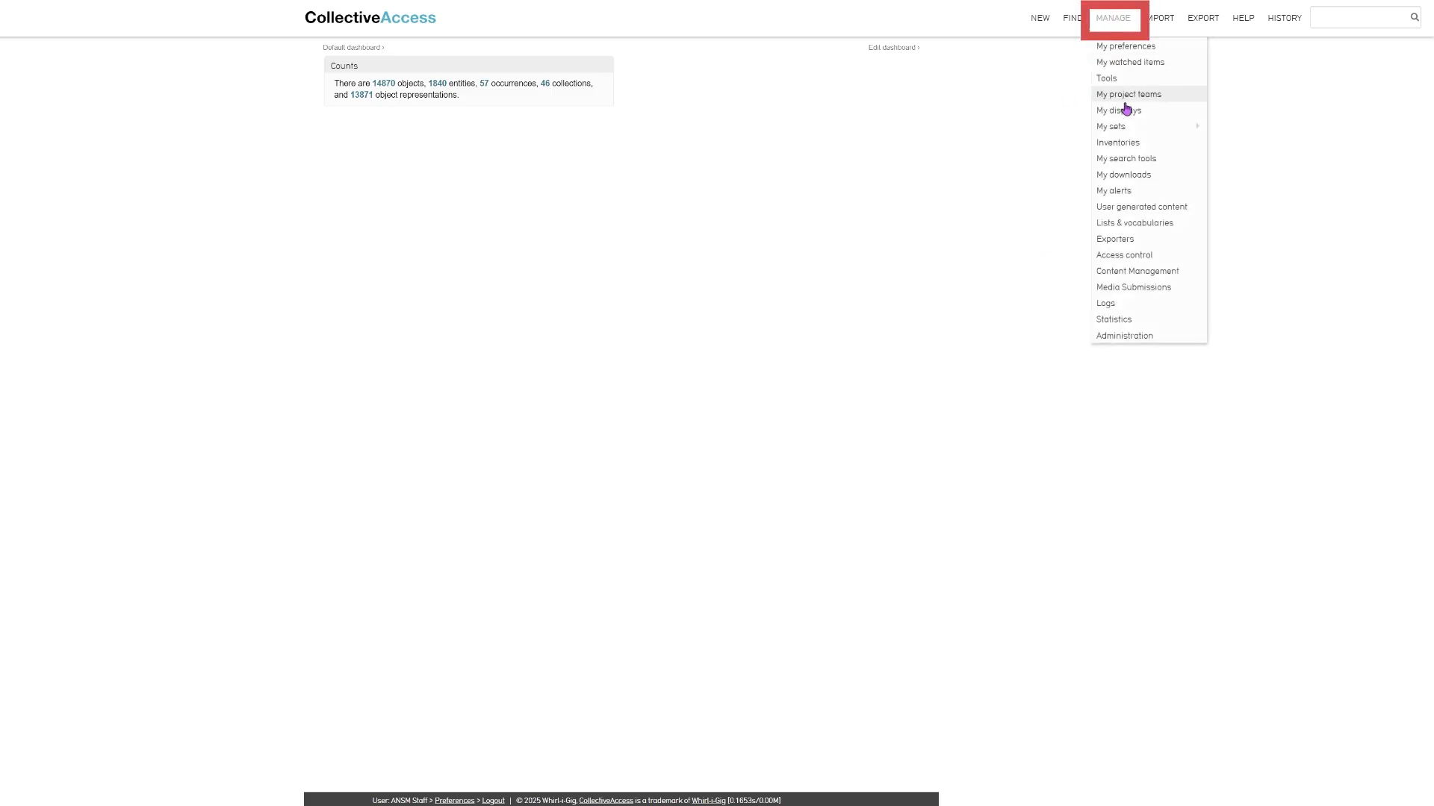
mouse_move(1117, 129)
left_click(1247, 129)
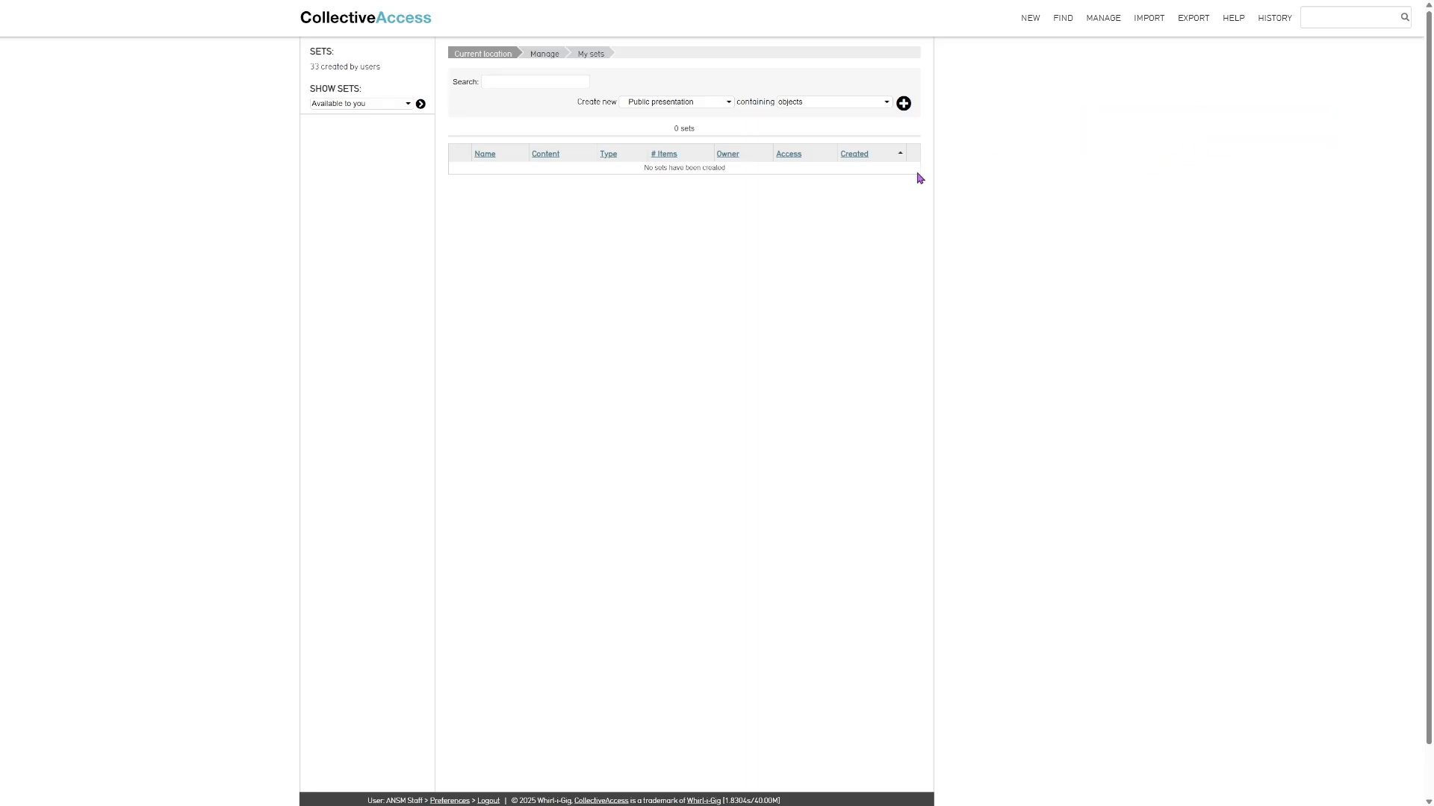
left_click(698, 102)
left_click(778, 119)
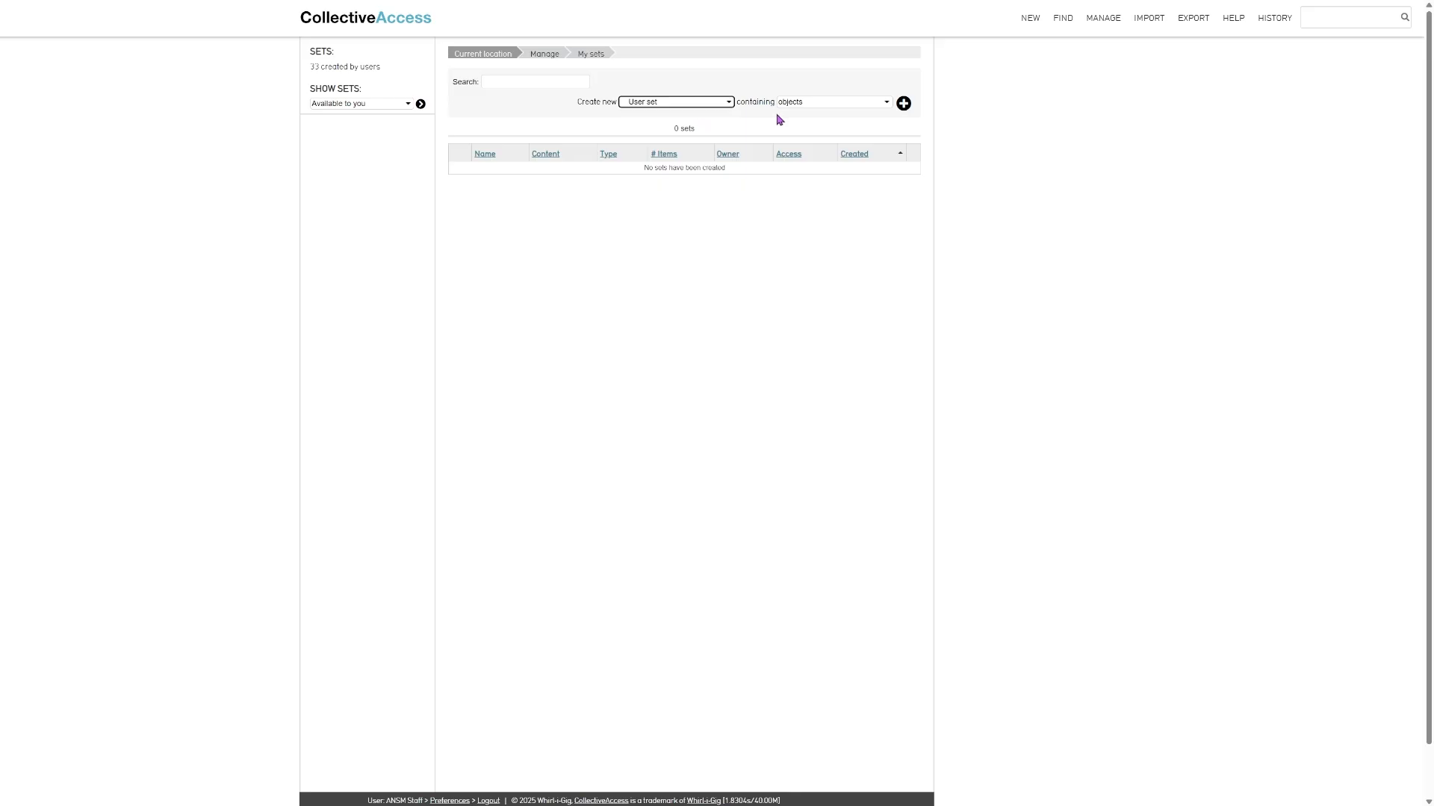
key("Tab")
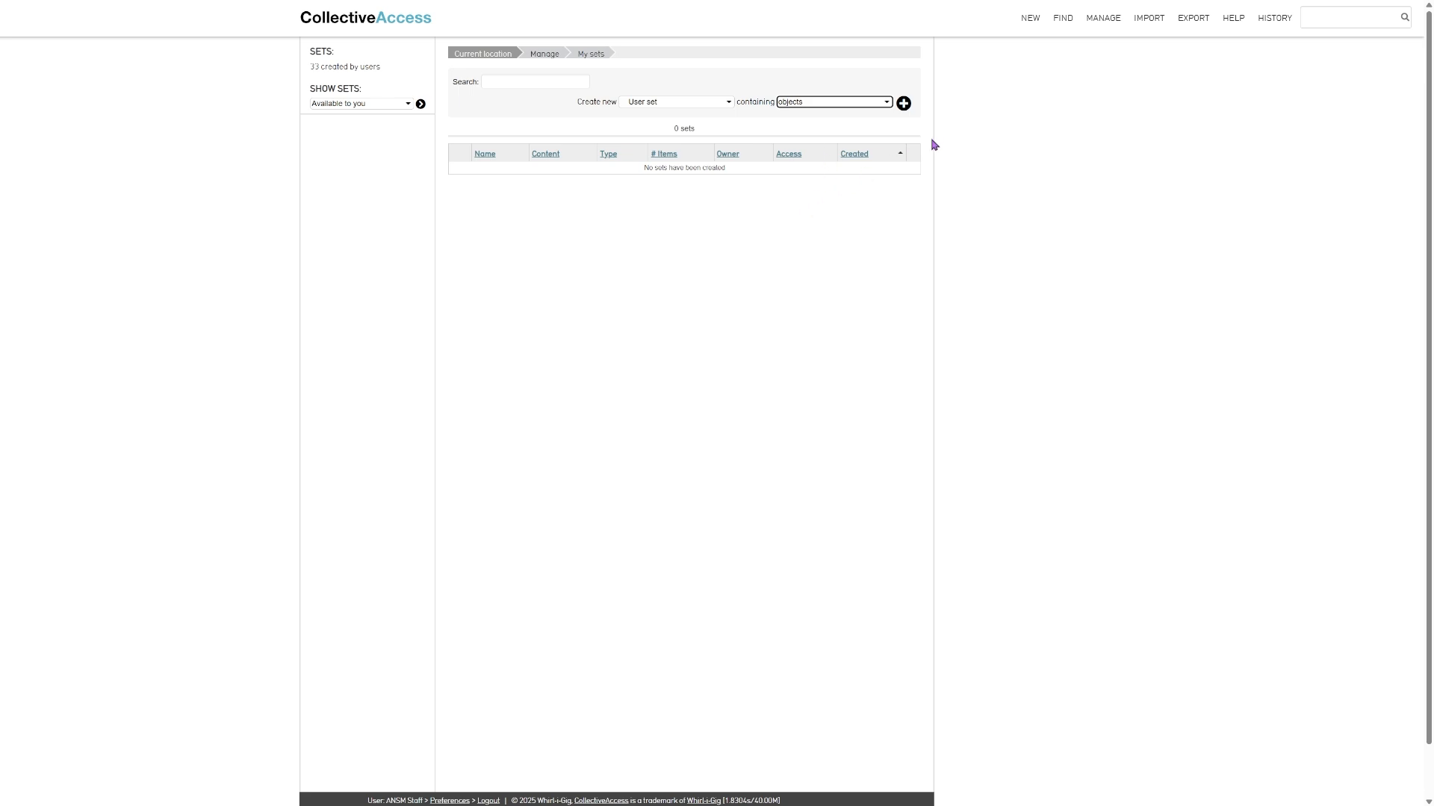
left_click(905, 111)
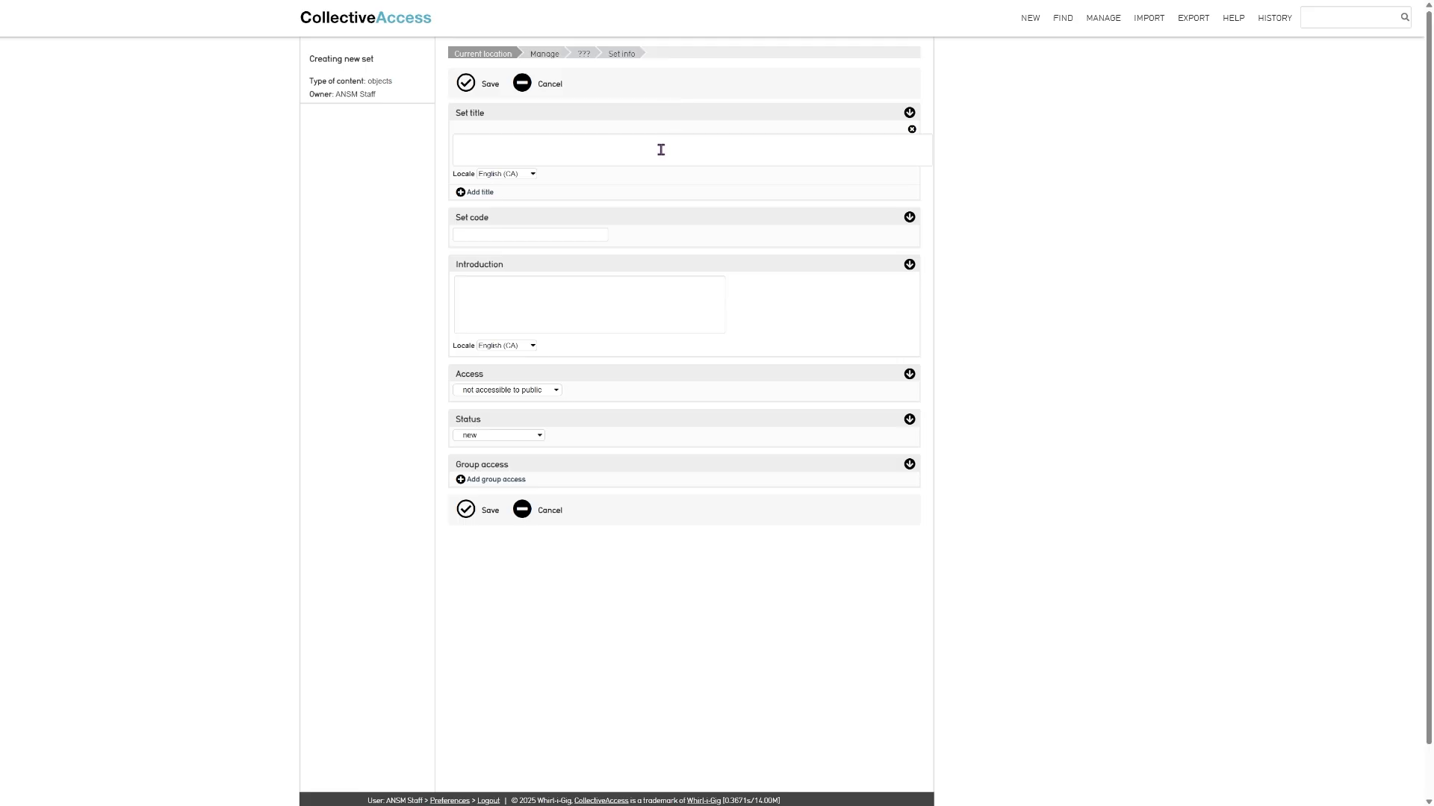
- Title the new set "Example Set" and give it the set code "ExampleSet"
left_click(656, 149)
type("Example Set")
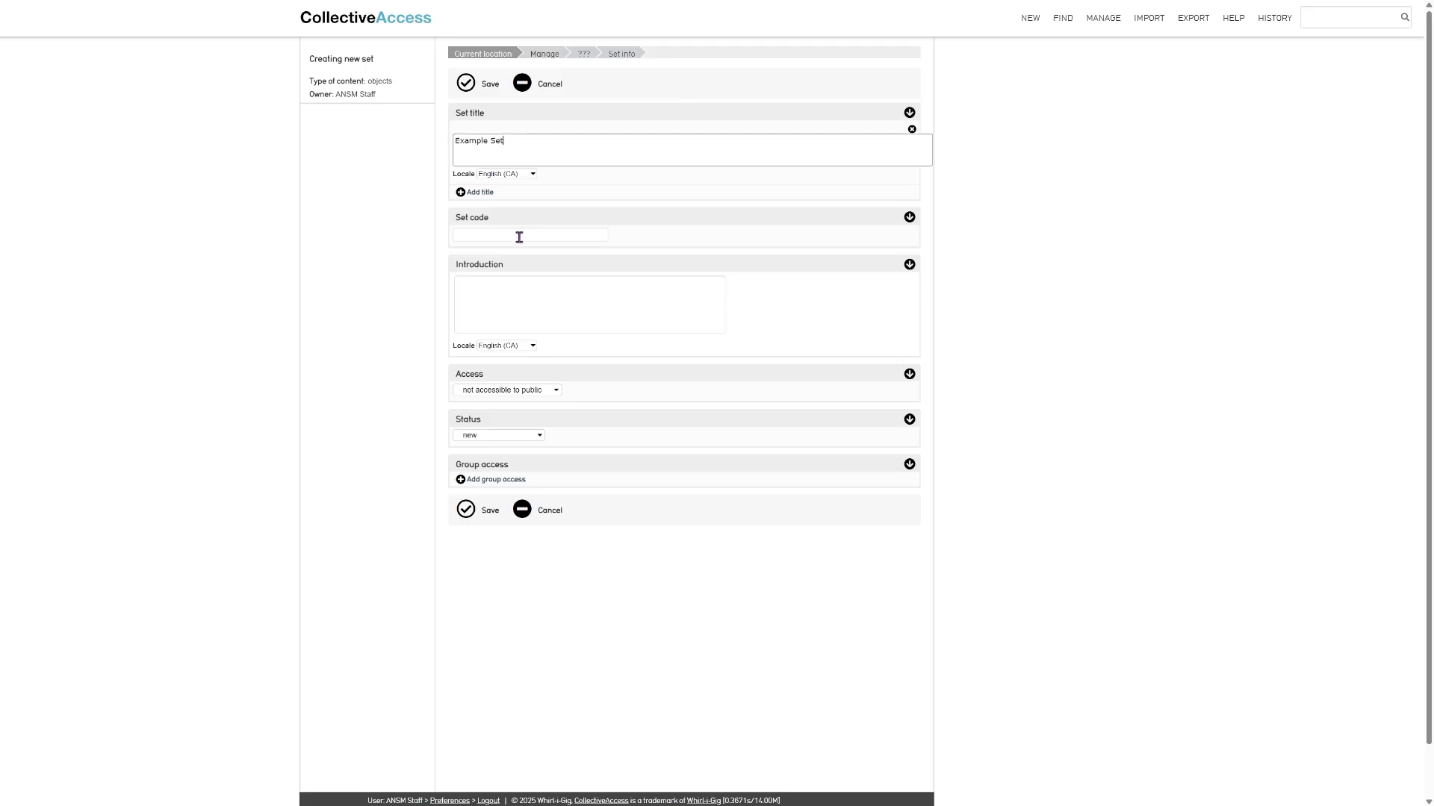
left_click(480, 235)
type("ExampleSet")
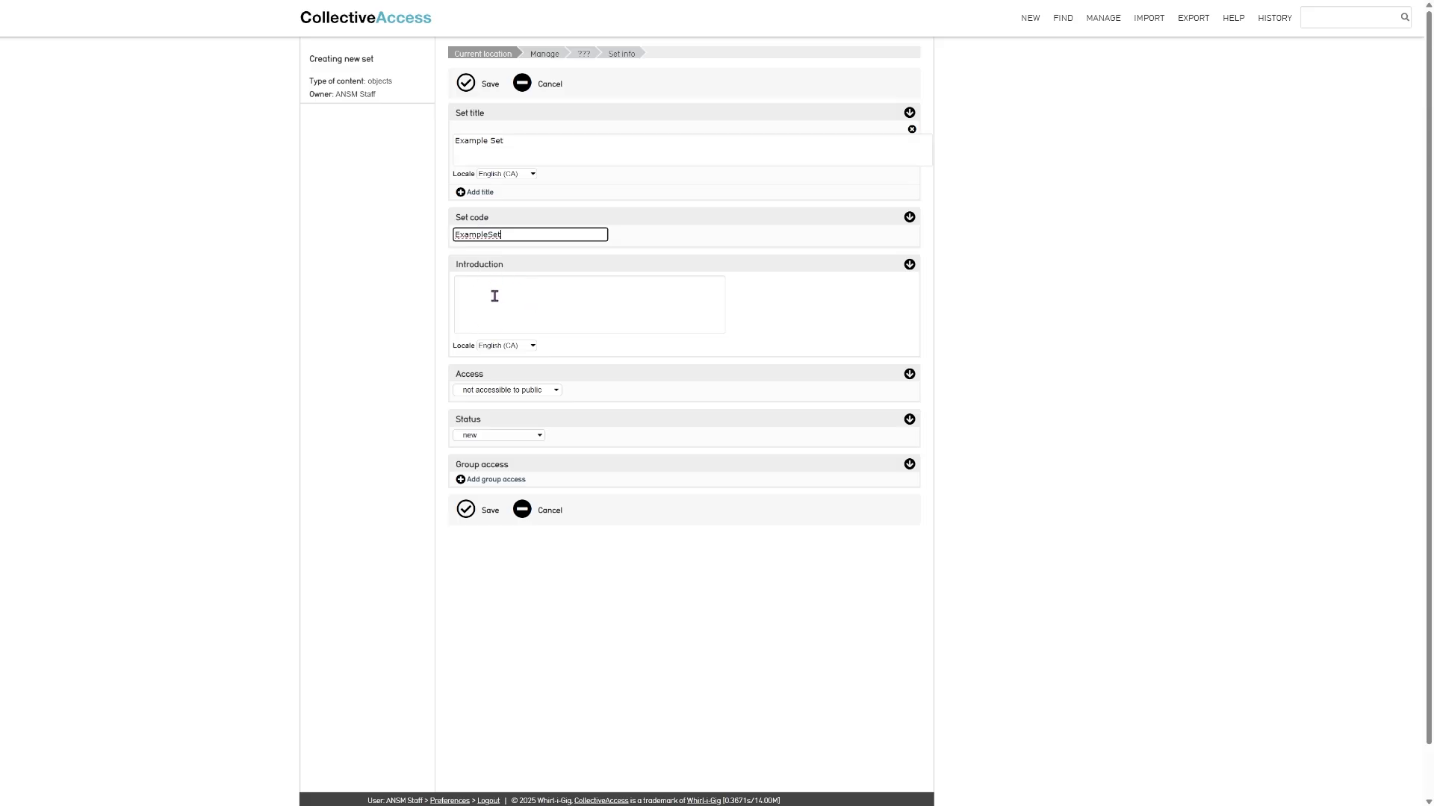
- Keep the set not accessible to public, review its group access options, and save the set
left_click(515, 391)
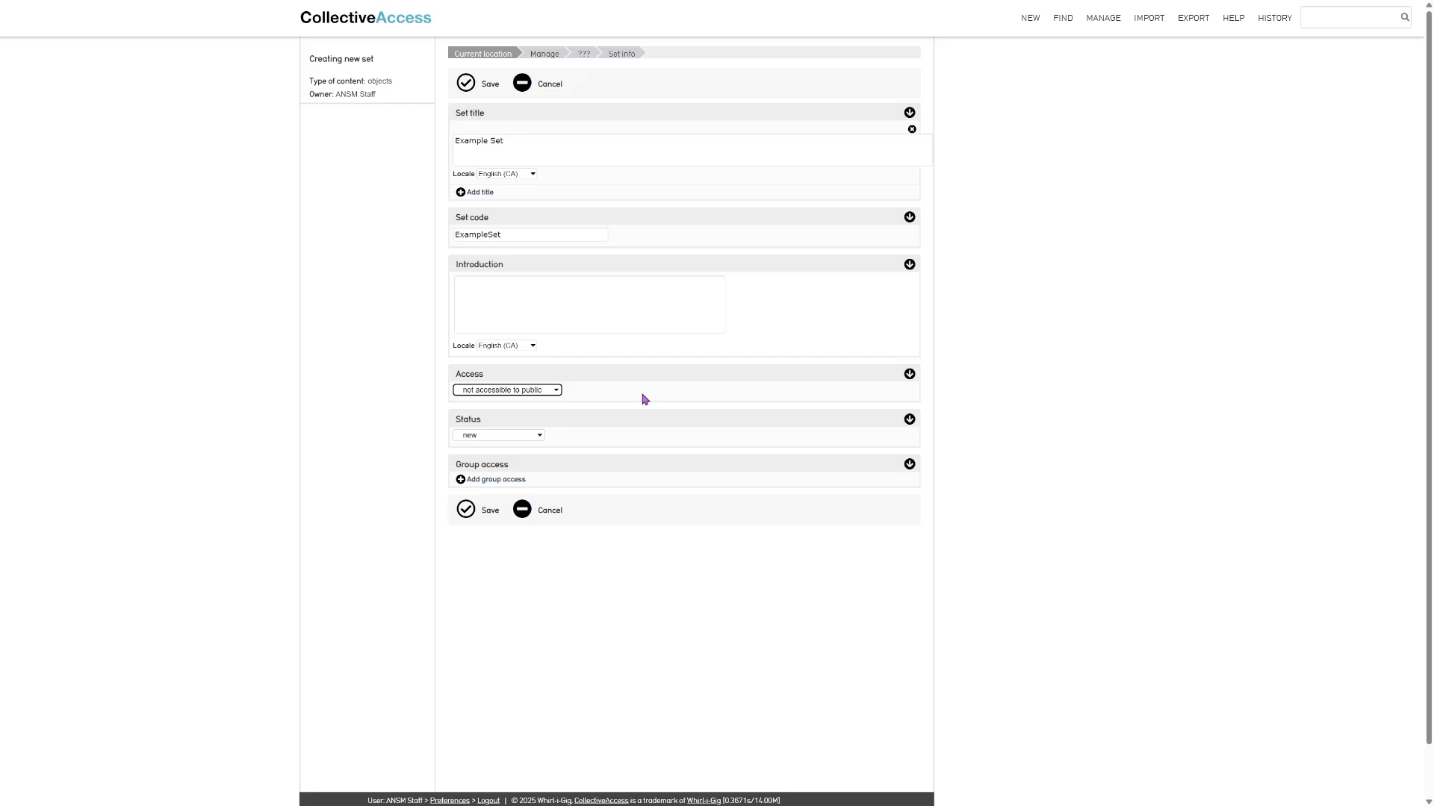
left_click(543, 307)
left_click(496, 481)
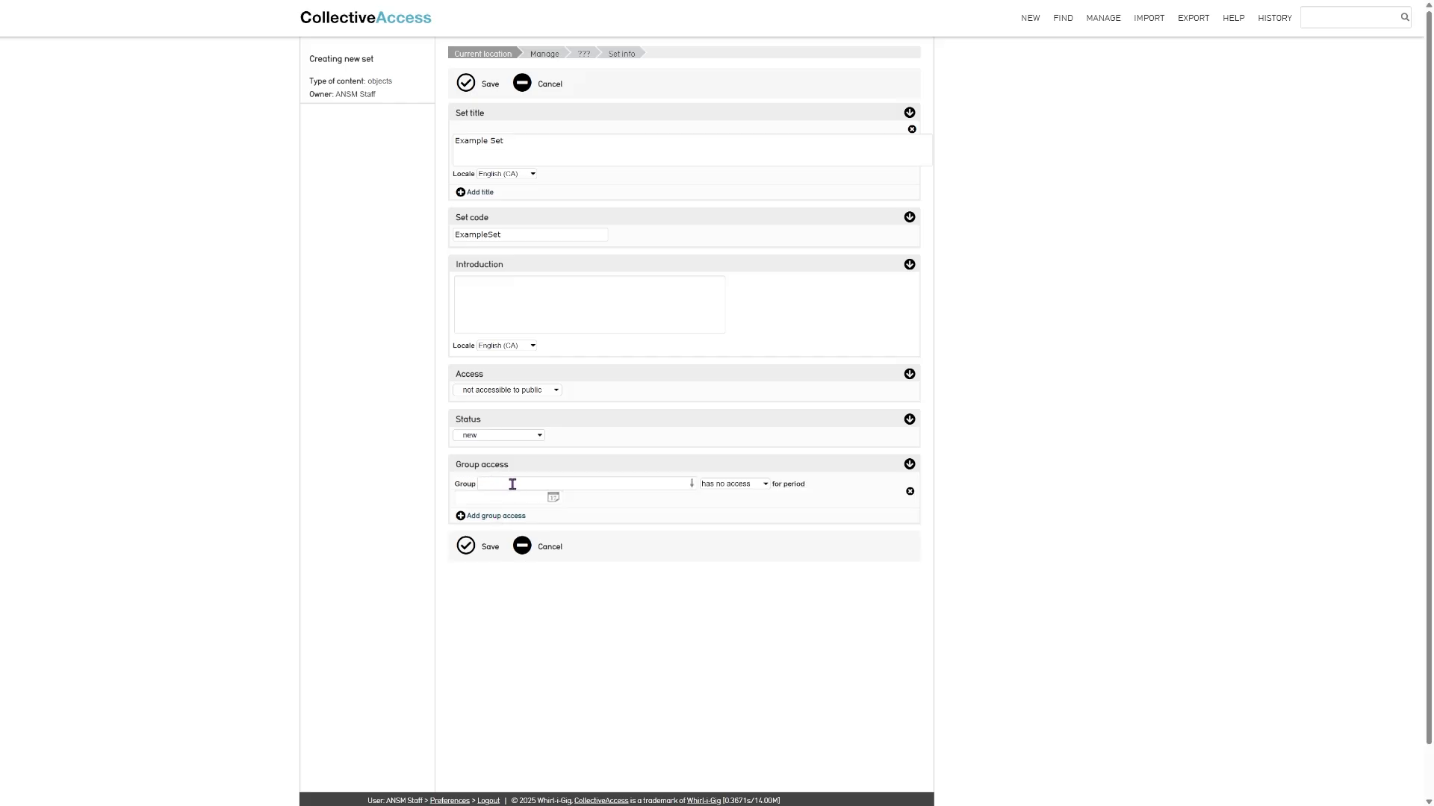
left_click(723, 488)
left_click(645, 509)
left_click(474, 546)
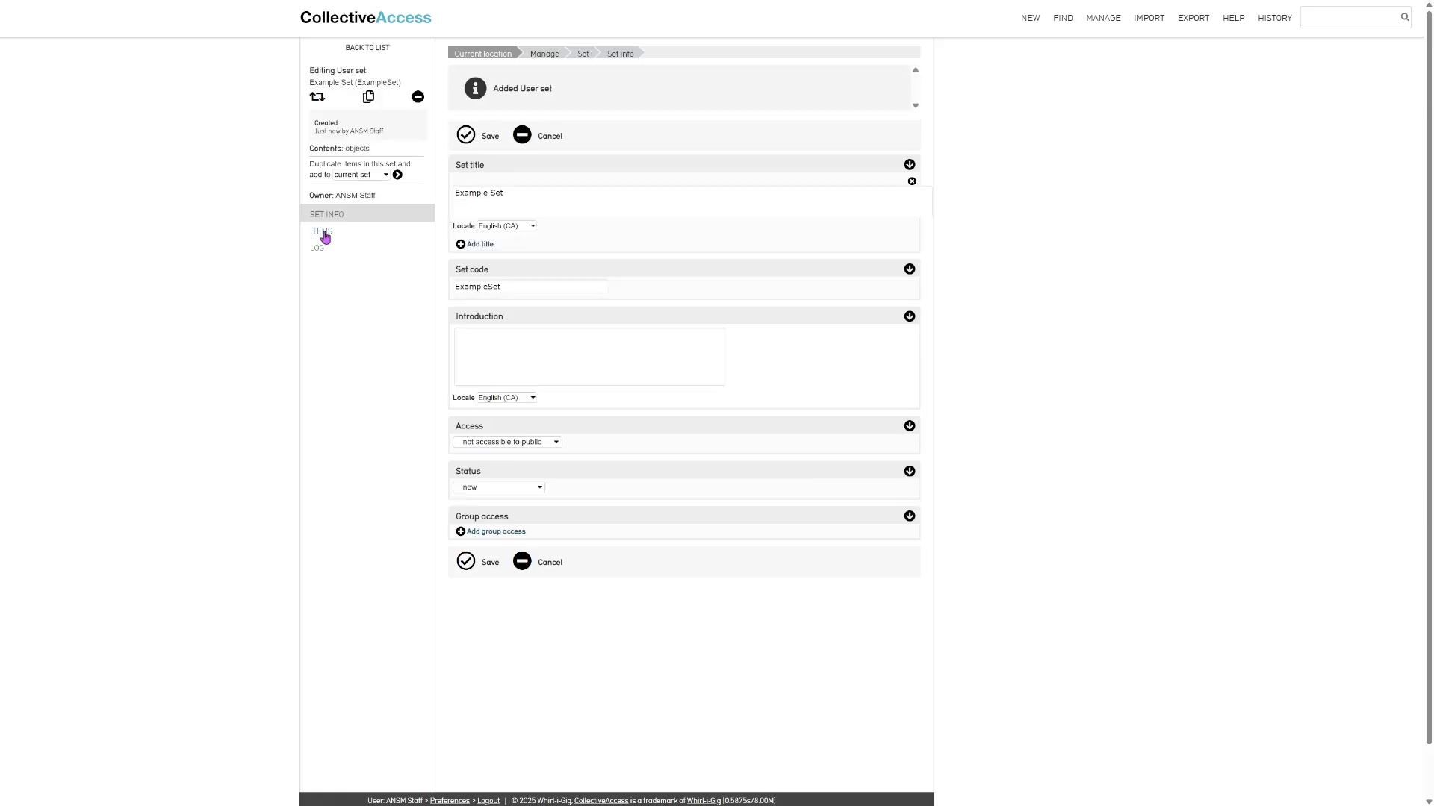
- Find "accordion" among the objects and add the Accordion to the Example Set's items
left_click(323, 233)
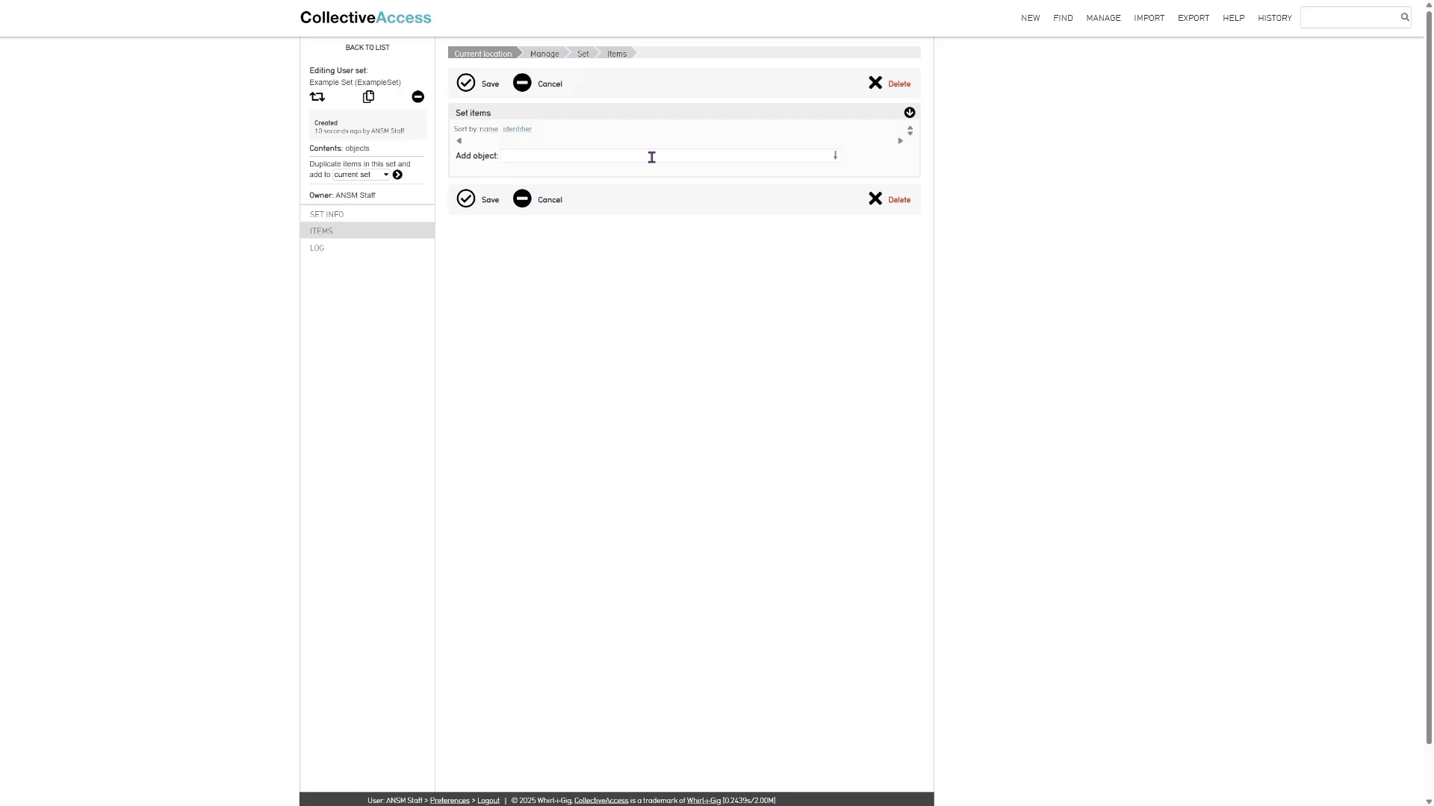
left_click(651, 156)
type("accordion")
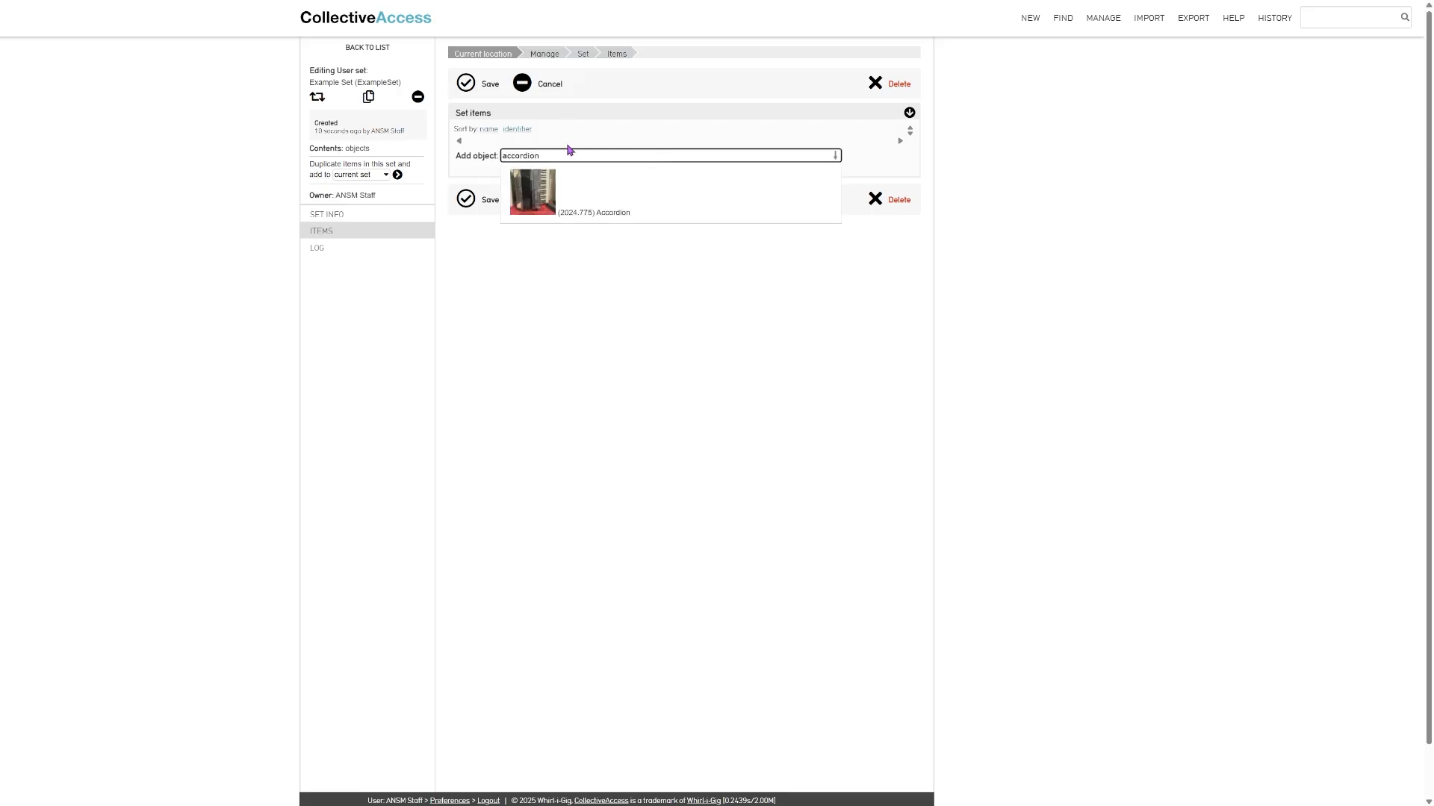
left_click(531, 205)
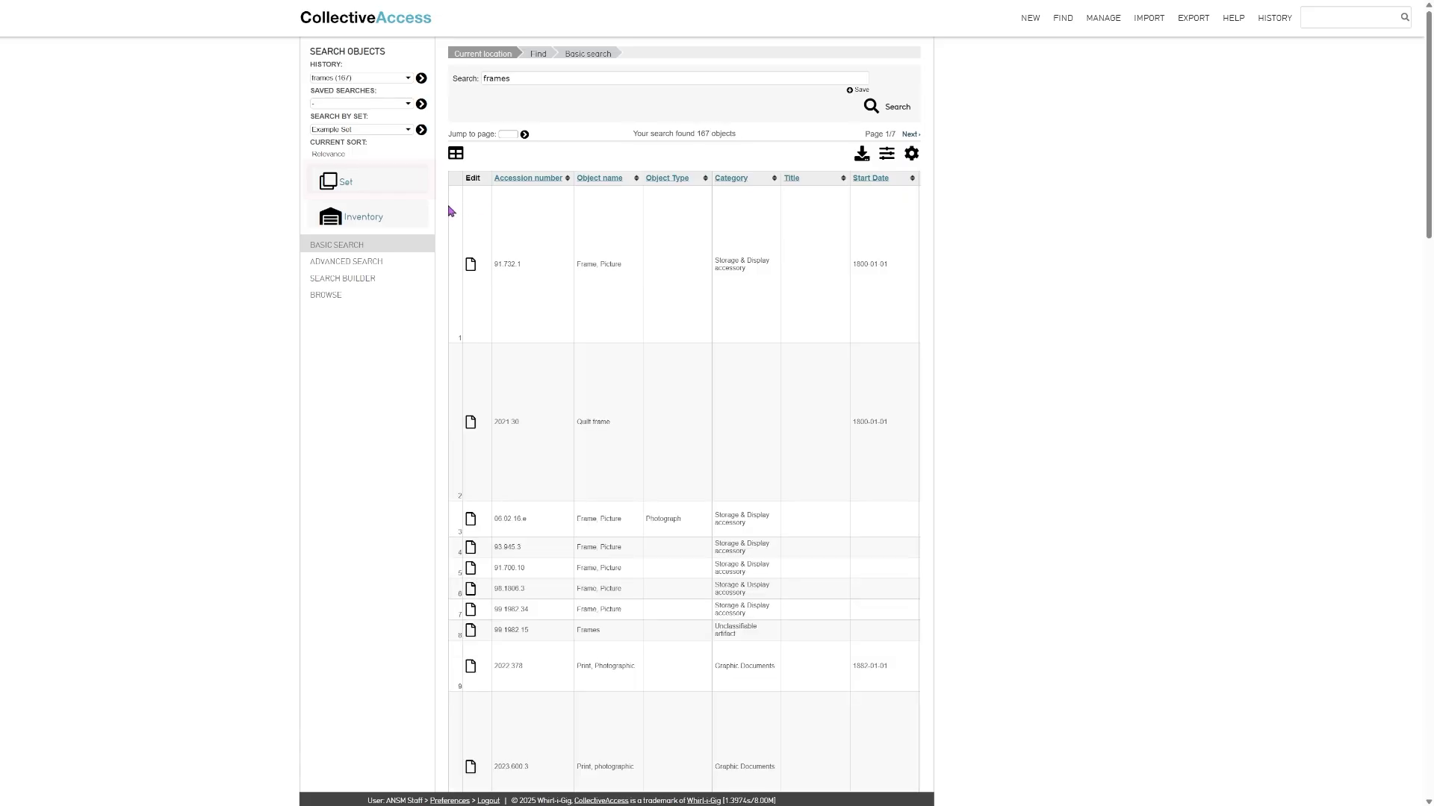
- Add only the checked second (Quilt frame) and sixth (Frame, Picture) results of the "frames" search to the Example Set
left_click(333, 183)
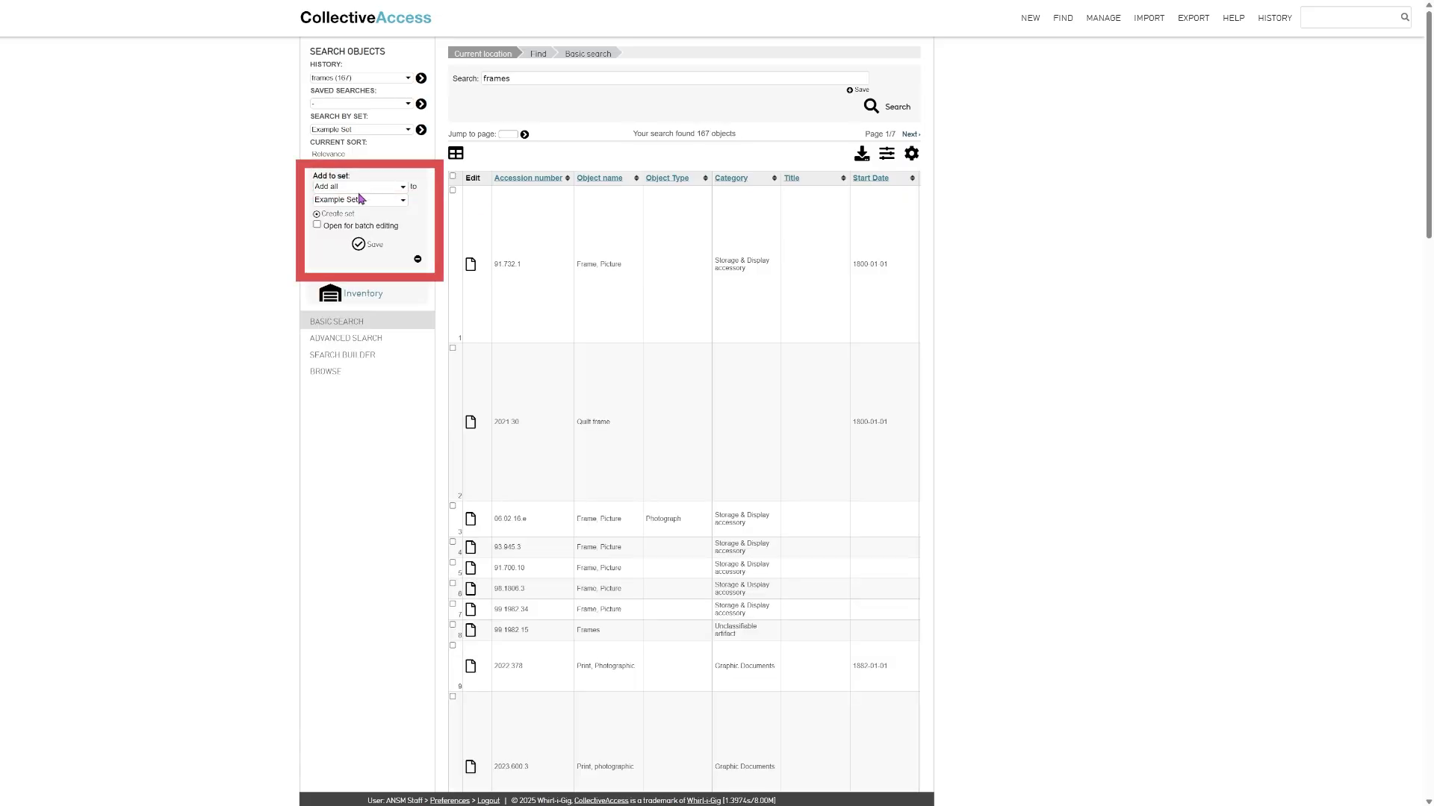
left_click(362, 189)
key("Down")
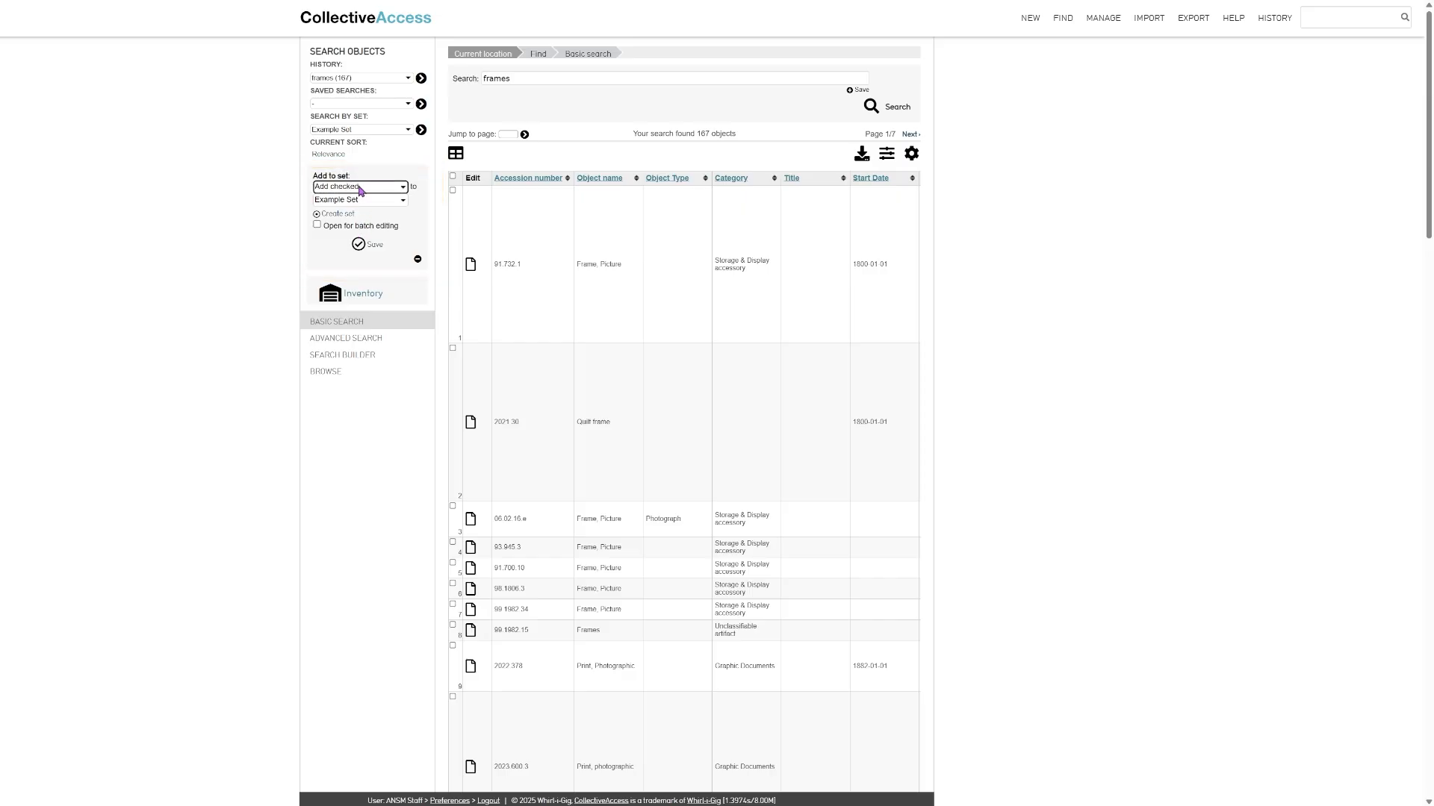
left_click(452, 348)
scroll(453, 351, "down", 2)
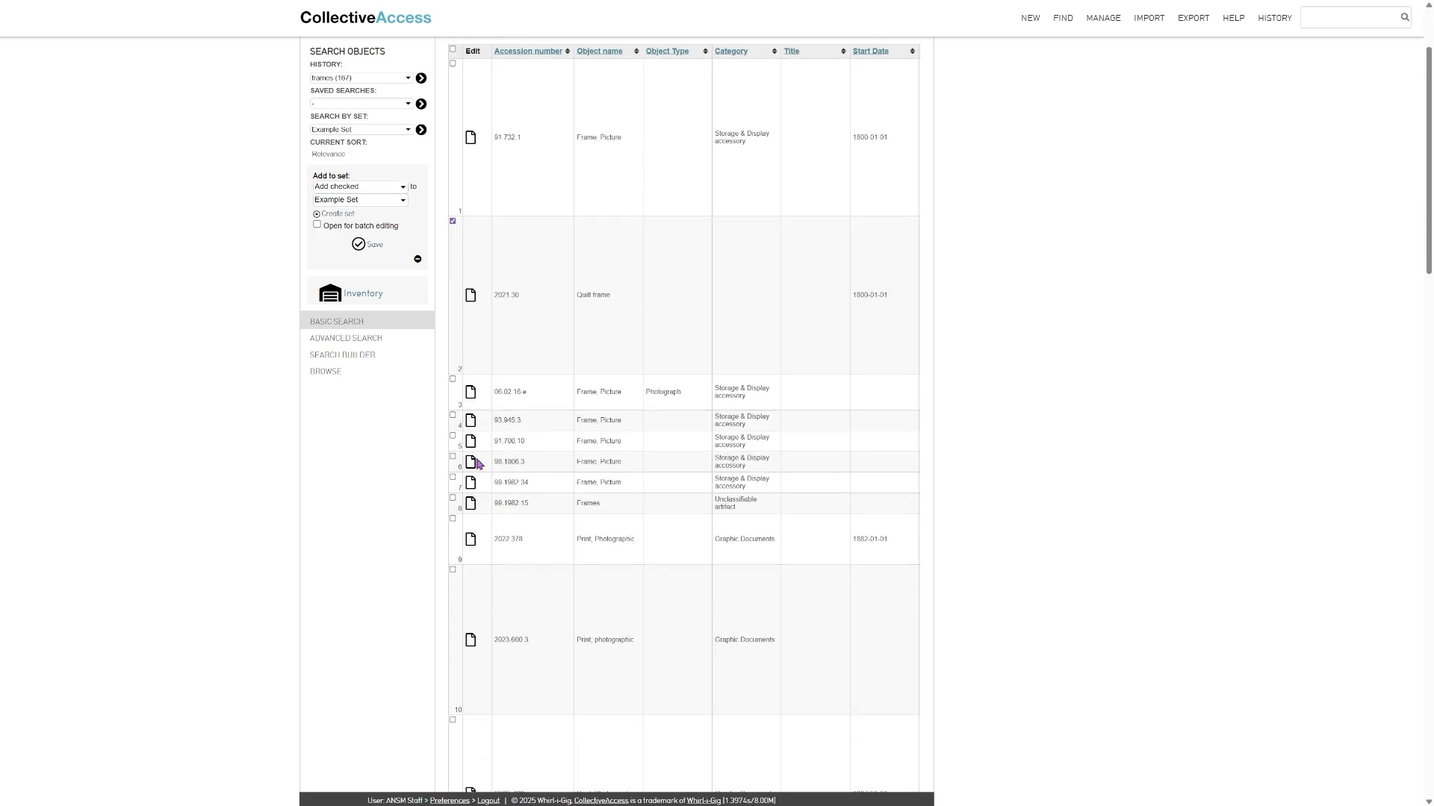
left_click(453, 456)
scroll(415, 463, "up", 2)
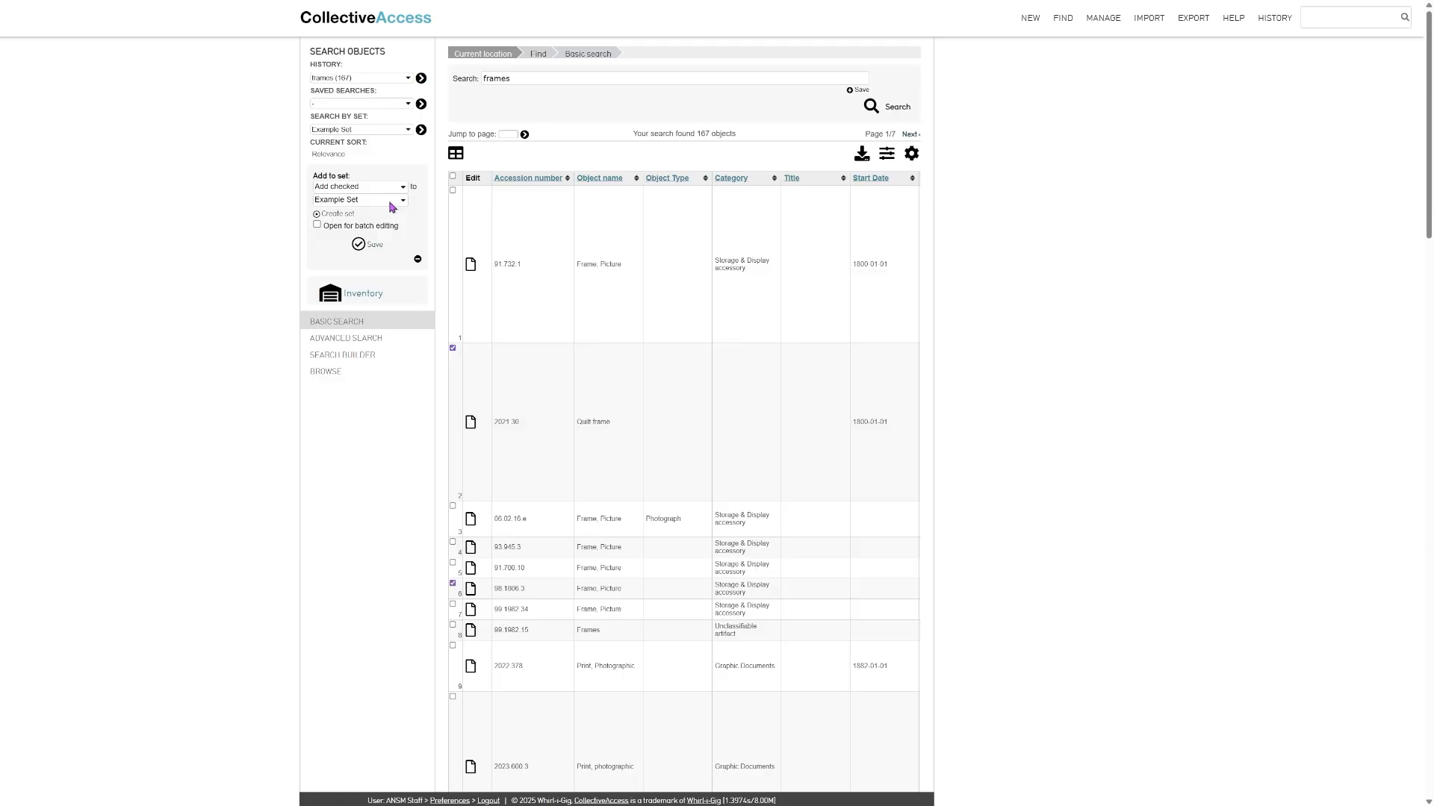
left_click(336, 215)
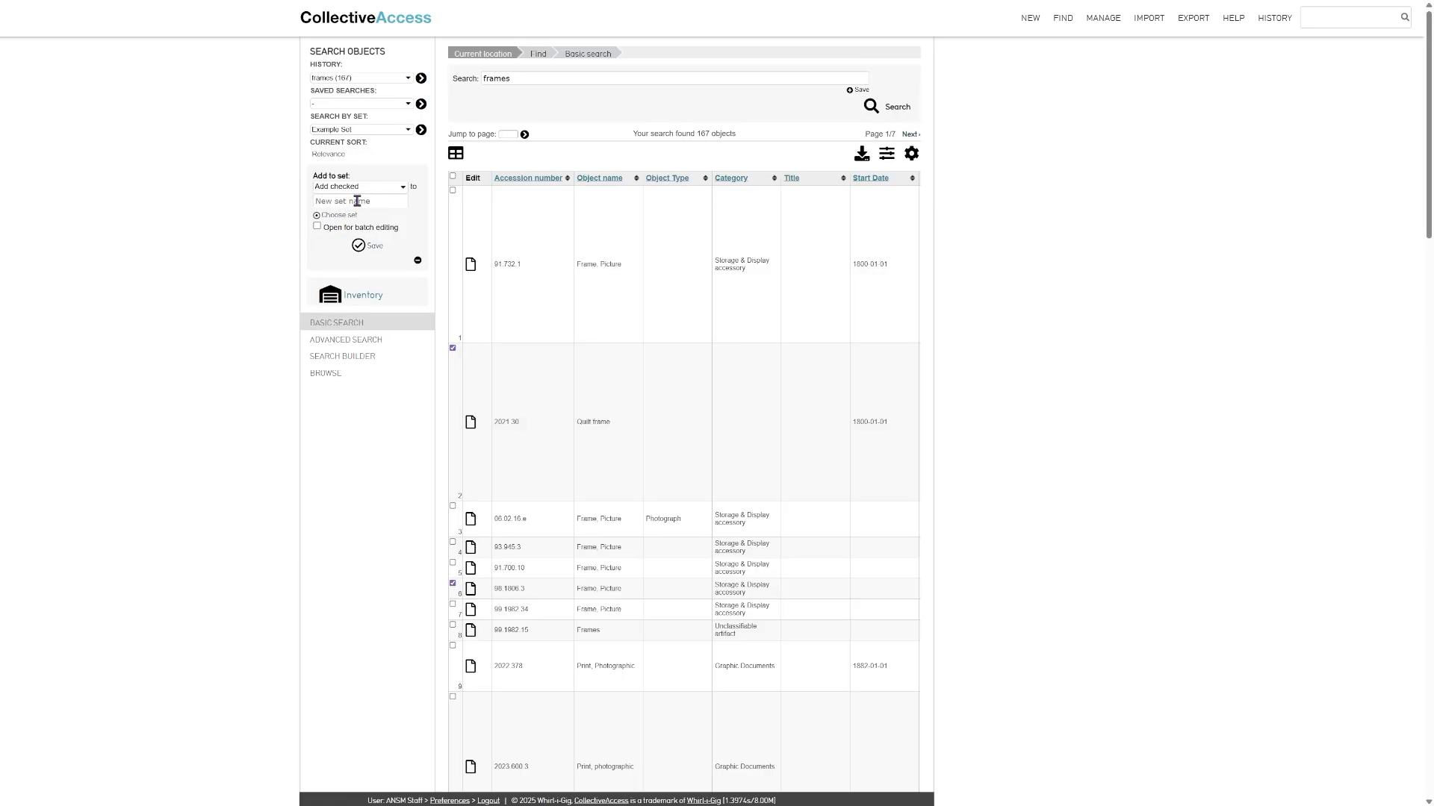
left_click(336, 214)
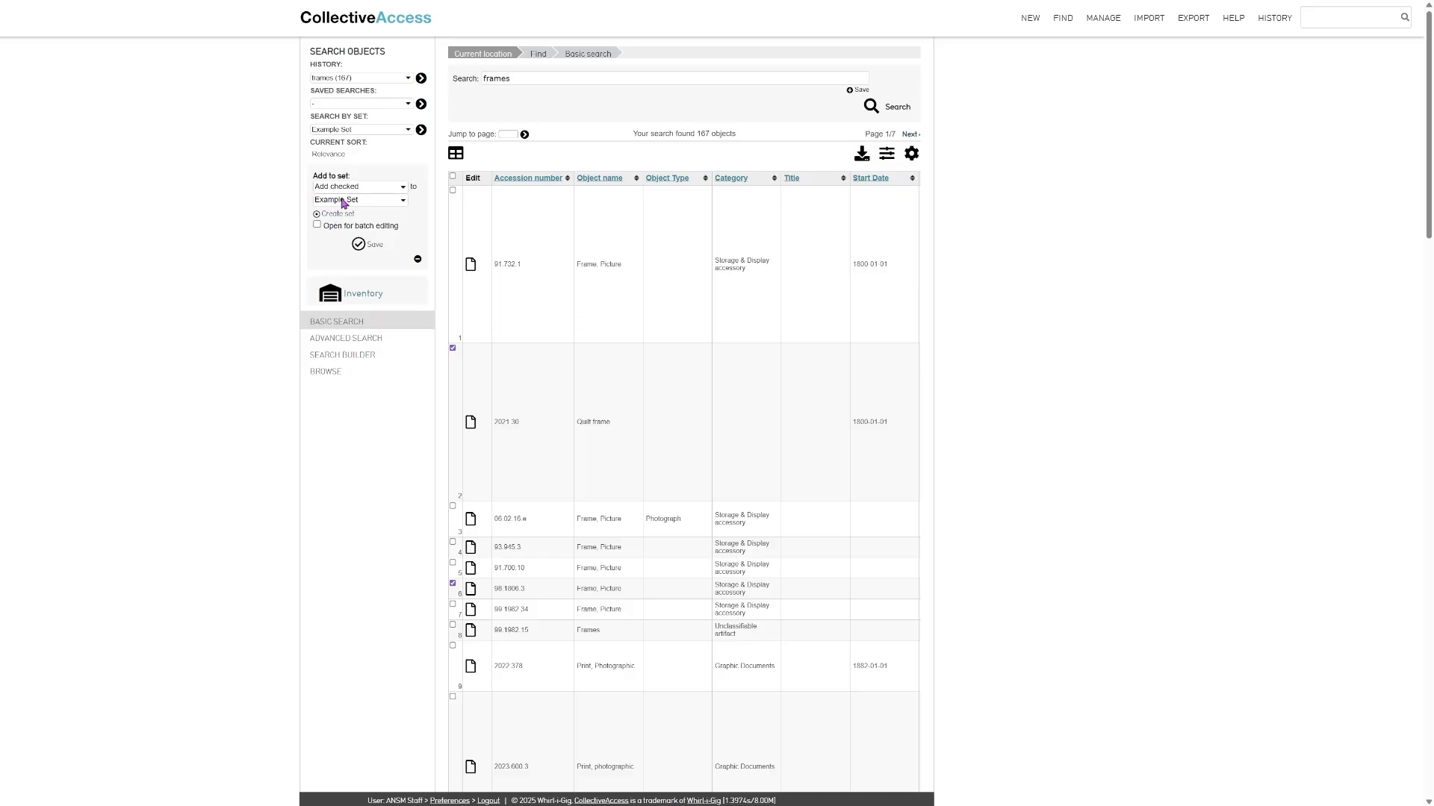
left_click(358, 247)
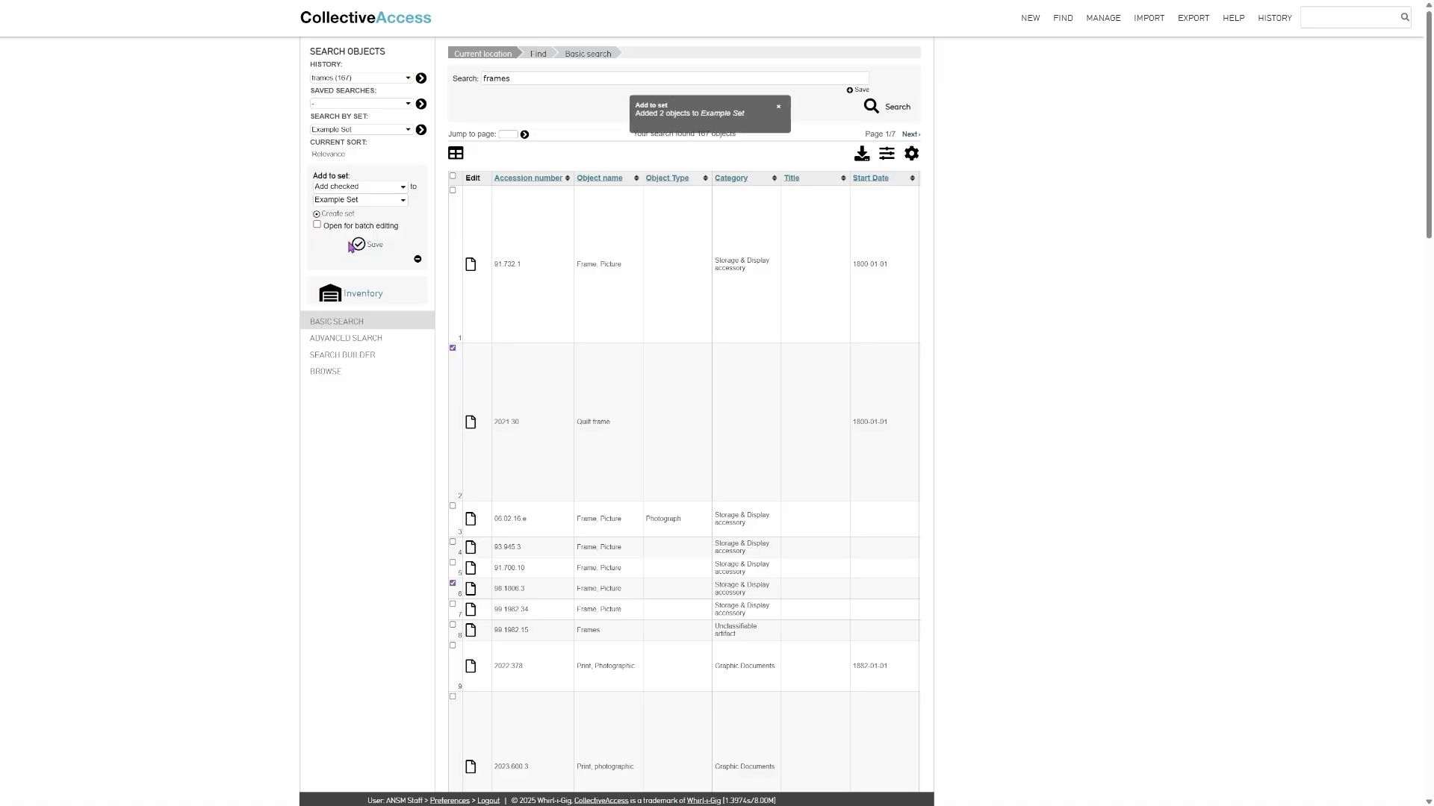